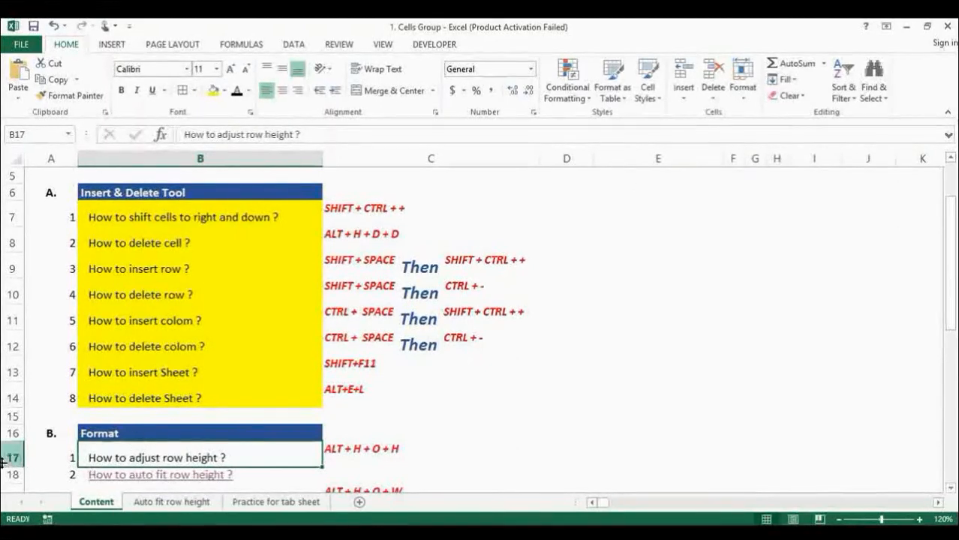
click(13, 416)
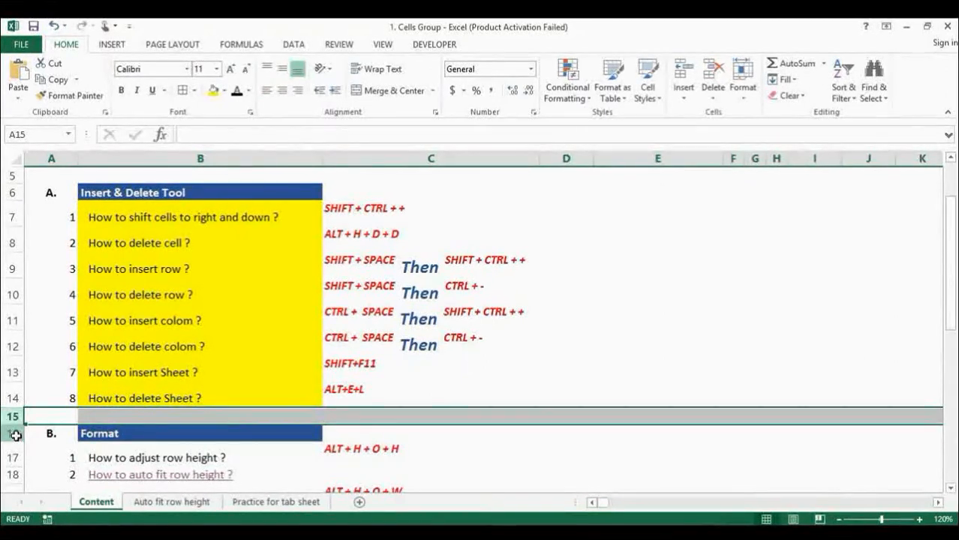
click(13, 434)
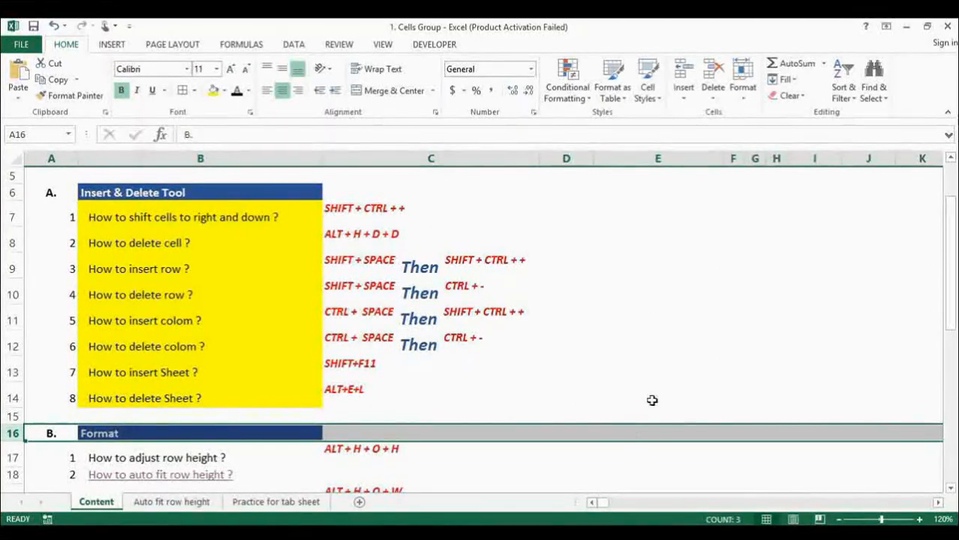
Set the height of row 17 to 10 from cell C17, and undo the change.
click(426, 450)
key(Left)
key(Right)
key(Left)
key(Left)
key(Right)
key(Right)
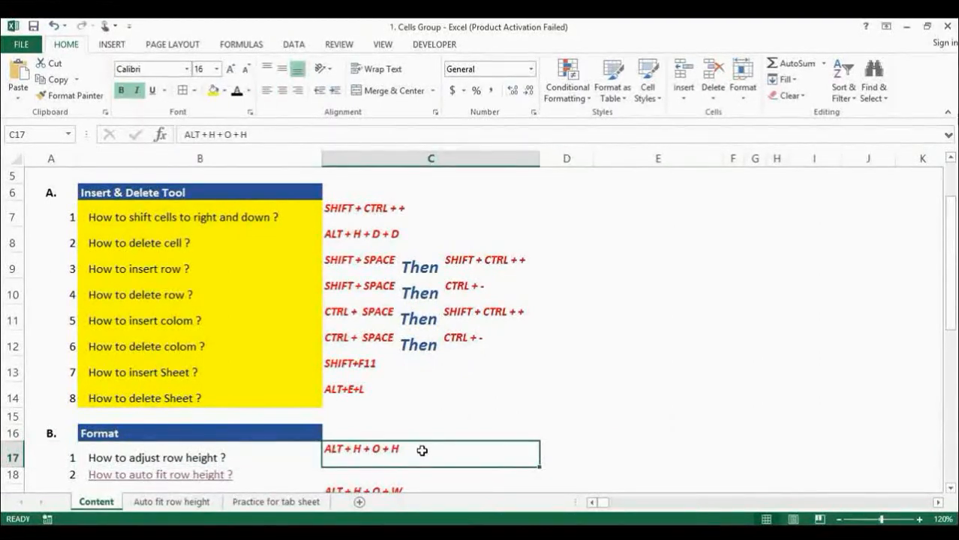
key(alt)
key(h)
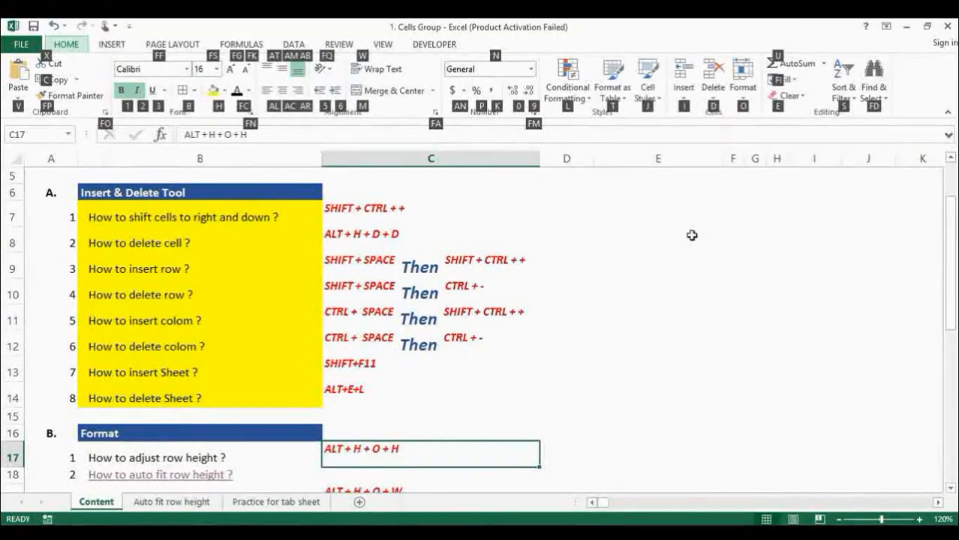
key(o)
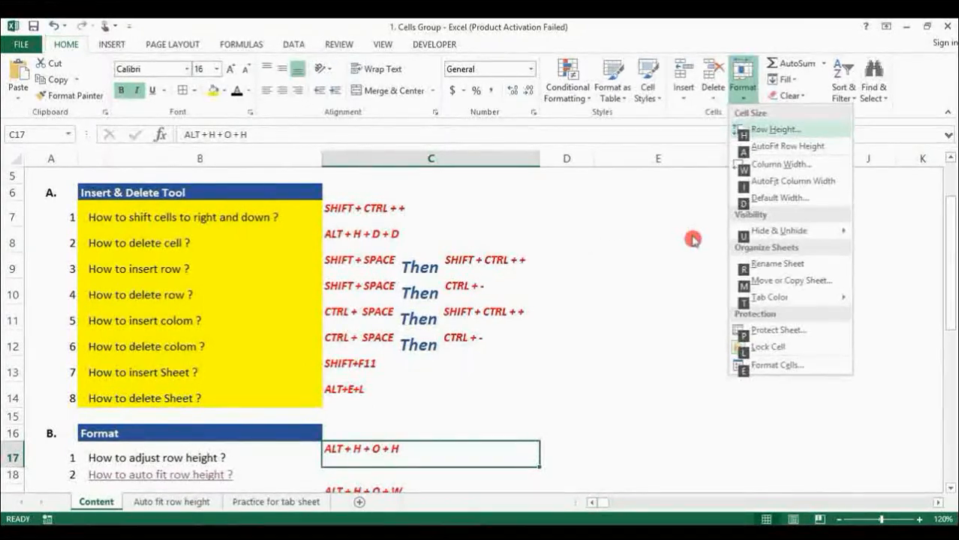
key(h)
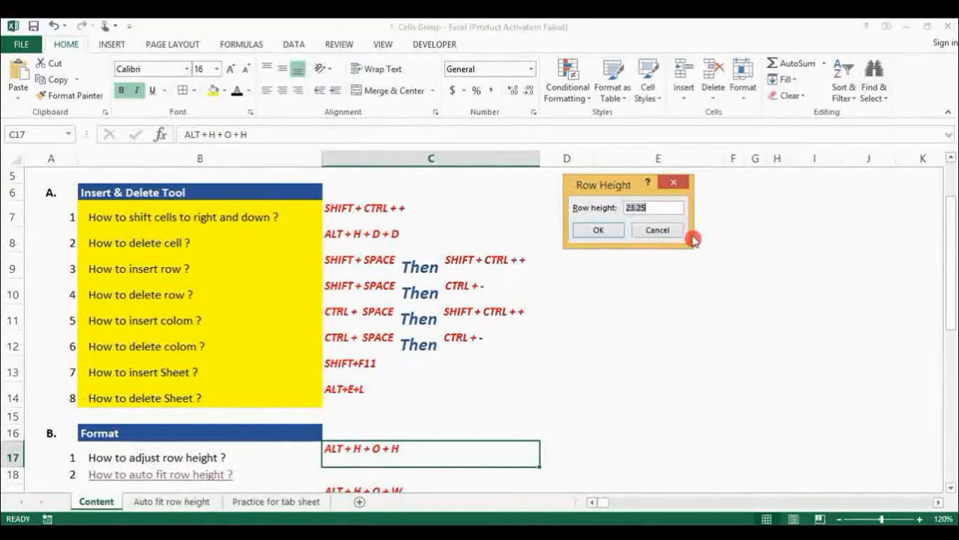
text(10)
key(Return)
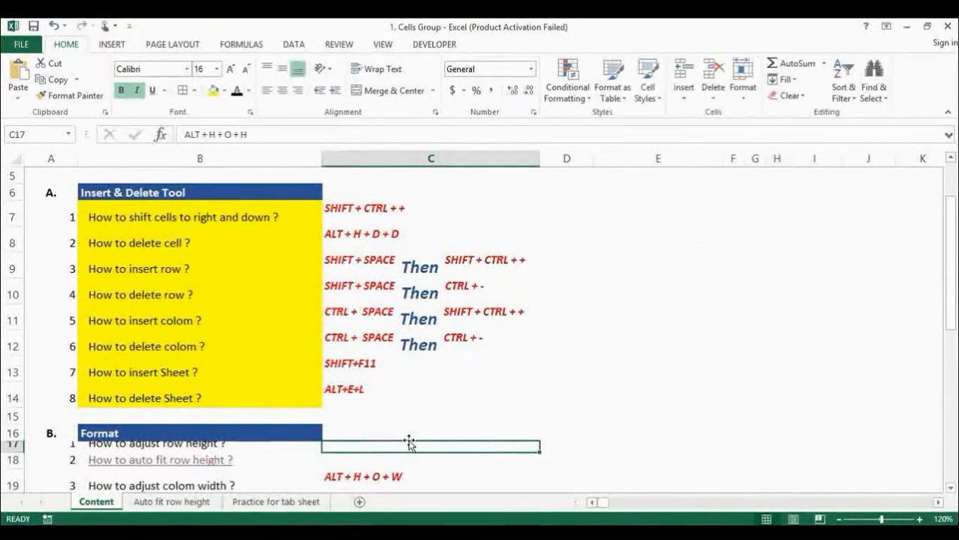
key(ctrl+z)
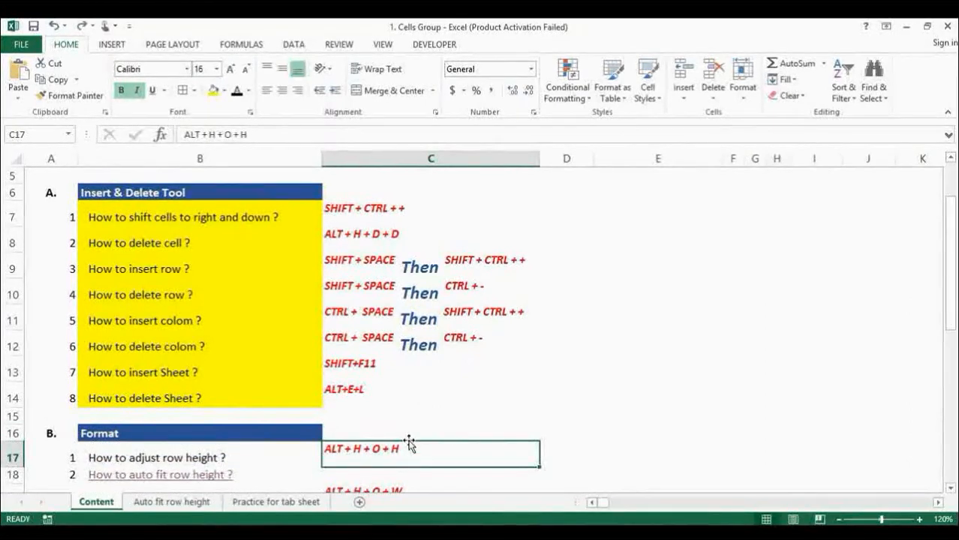
Fill the "How to adjust row height ?" cell B17 with yellow and move to the topic below it.
click(182, 458)
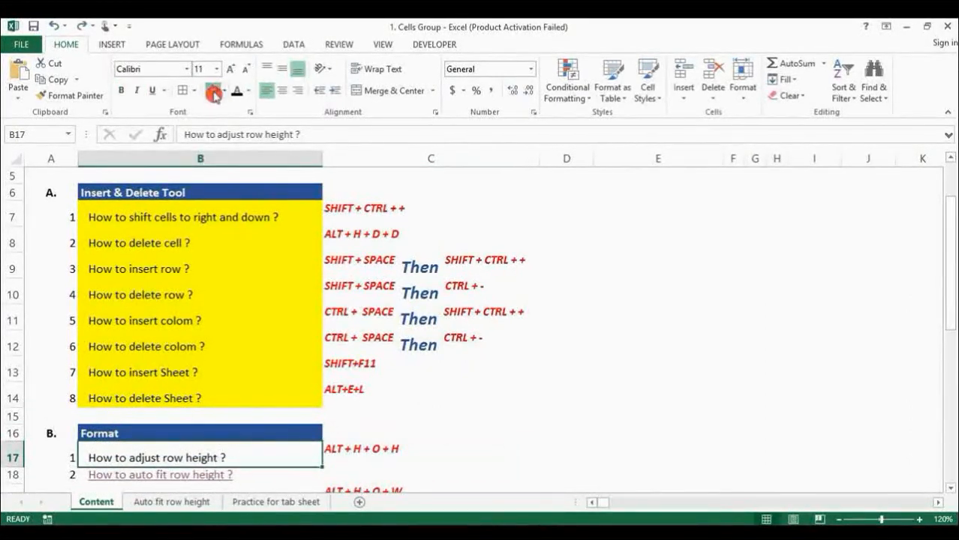
click(214, 91)
key(Down)
key(Down)
key(Up)
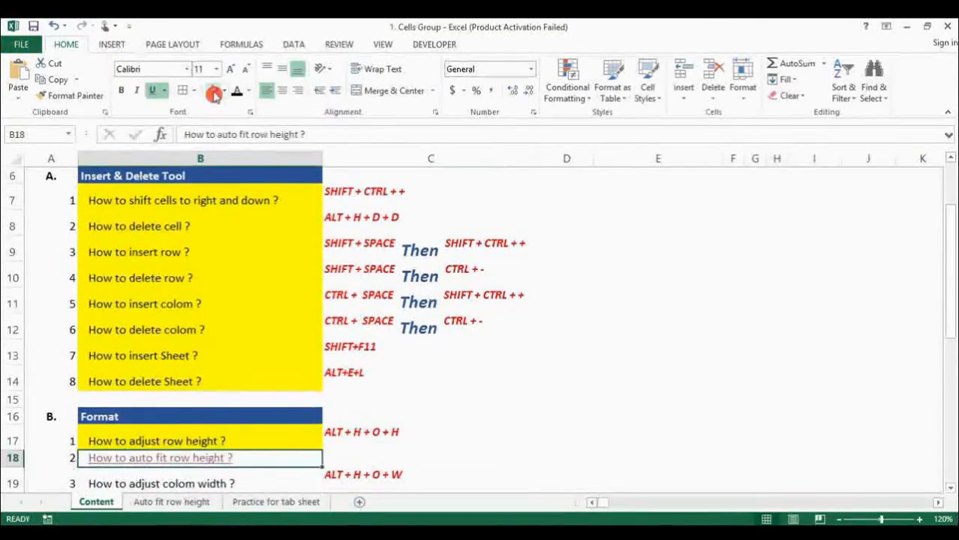
Follow the "How to auto fit row height ?" link and read through the steps listed on that sheet.
click(156, 459)
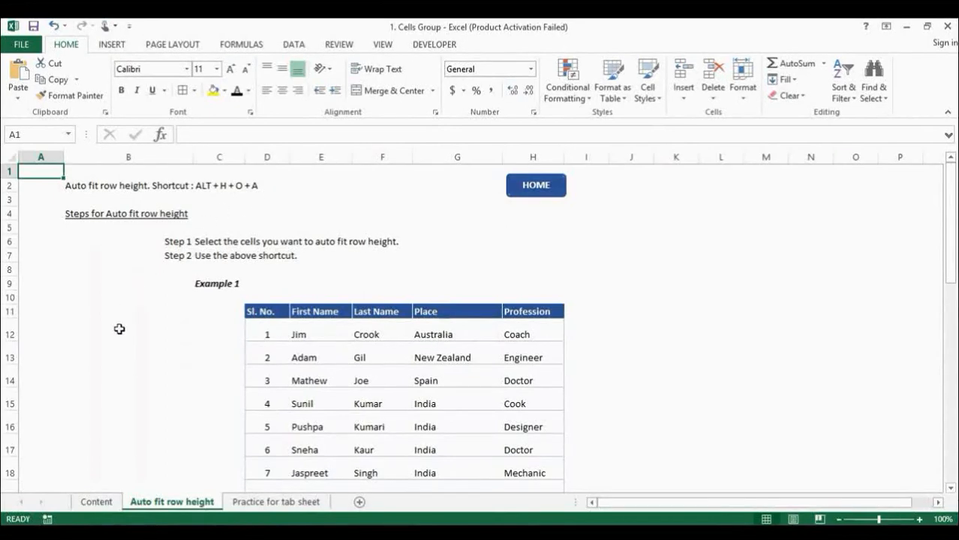
key(Down)
key(Right)
key(Down)
key(Down)
key(Down)
key(Down)
key(Right)
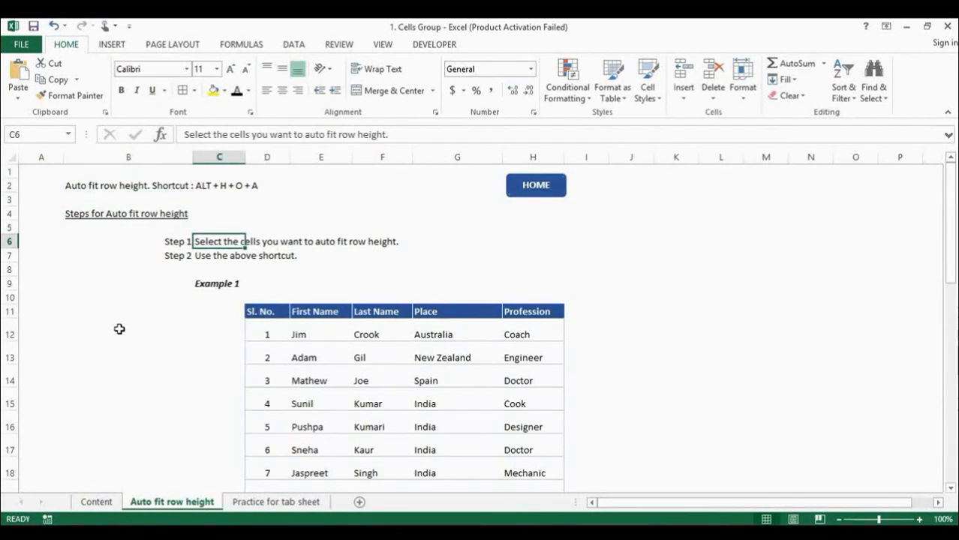
key(Left)
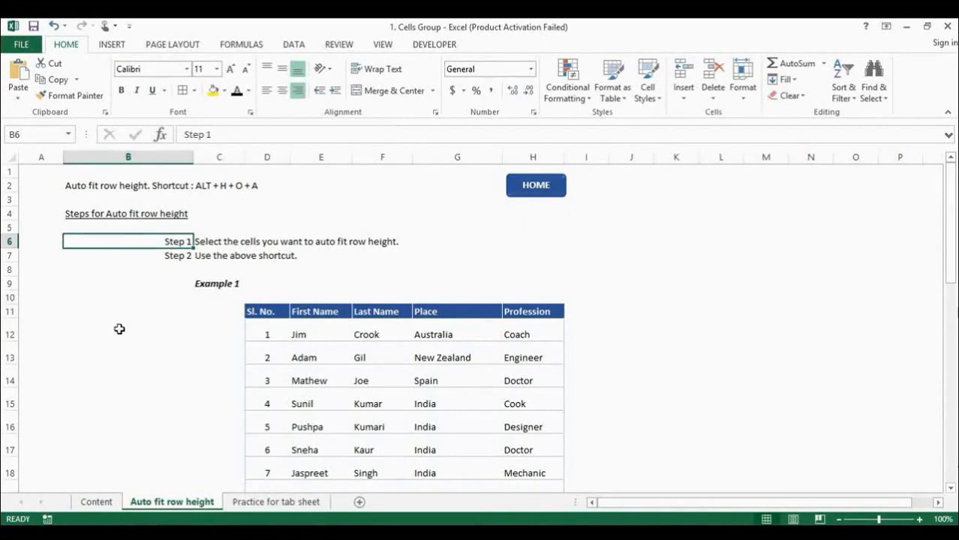
key(Down)
key(Right)
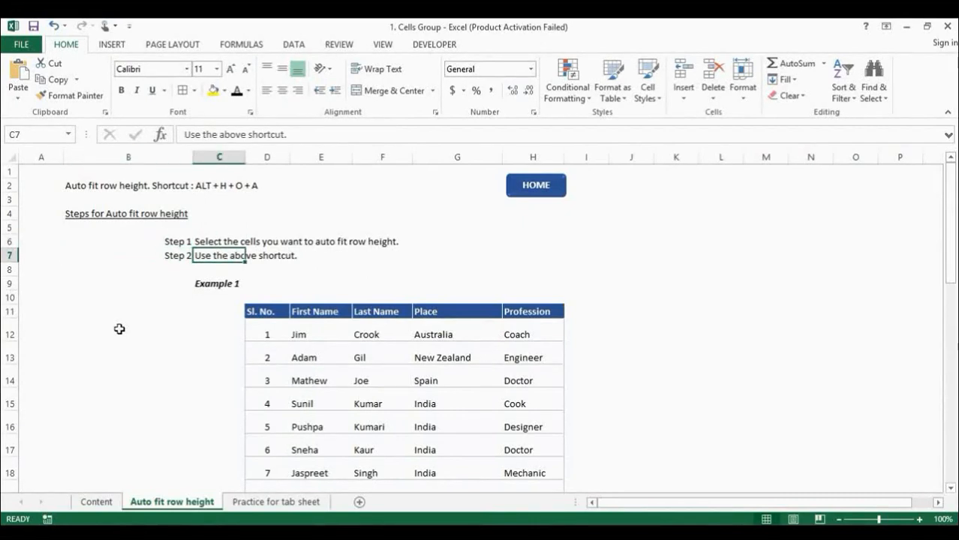
key(Down)
key(Down)
key(Down)
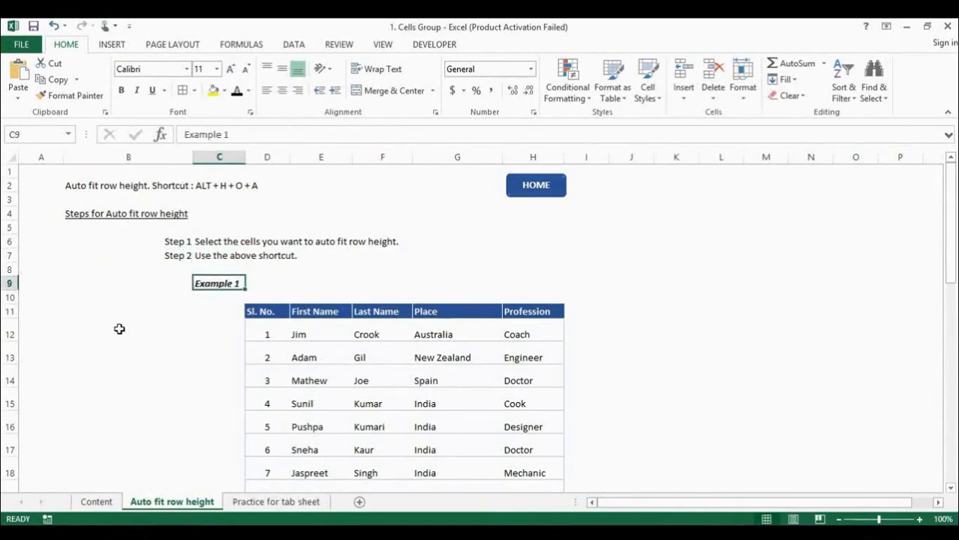
Examine the row heights of the Example 1 table, going down its serial numbers and back to the first record.
key(Right)
key(Down)
key(Down)
key(Up)
key(Up)
key(Left)
key(Up)
key(Down)
key(Down)
key(Down)
key(Right)
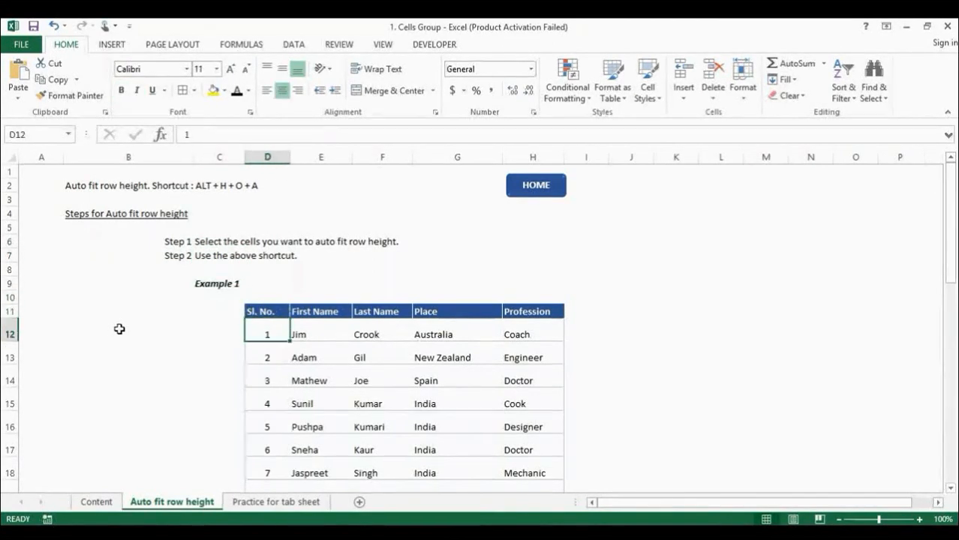
key(Down)
key(Down)
key(Down)
key(Down)
key(Down)
key(Down)
key(Down)
key(Down)
key(Down)
key(Down)
key(Up)
key(Up)
key(Up)
key(Up)
key(Up)
key(Up)
key(Up)
key(Up)
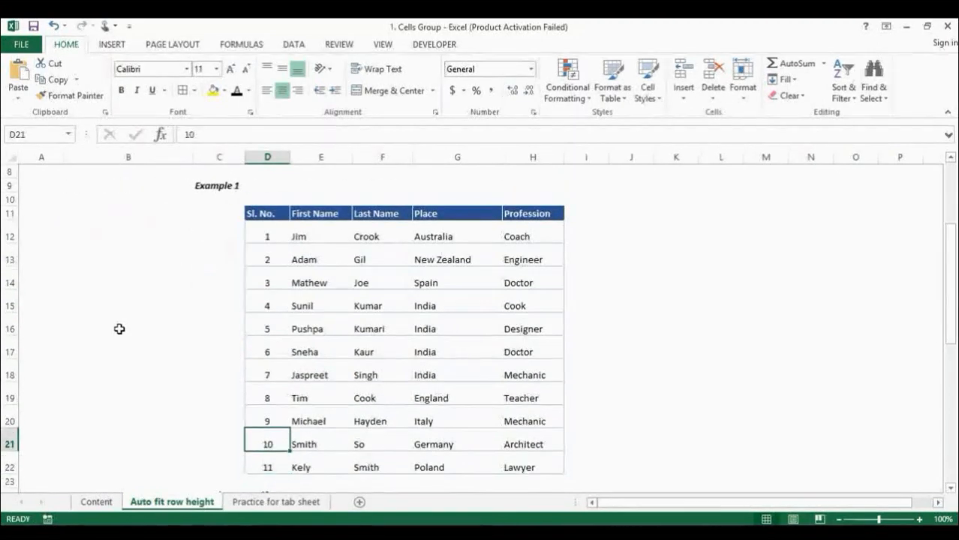
key(Up)
key(Right)
key(Up)
key(Left)
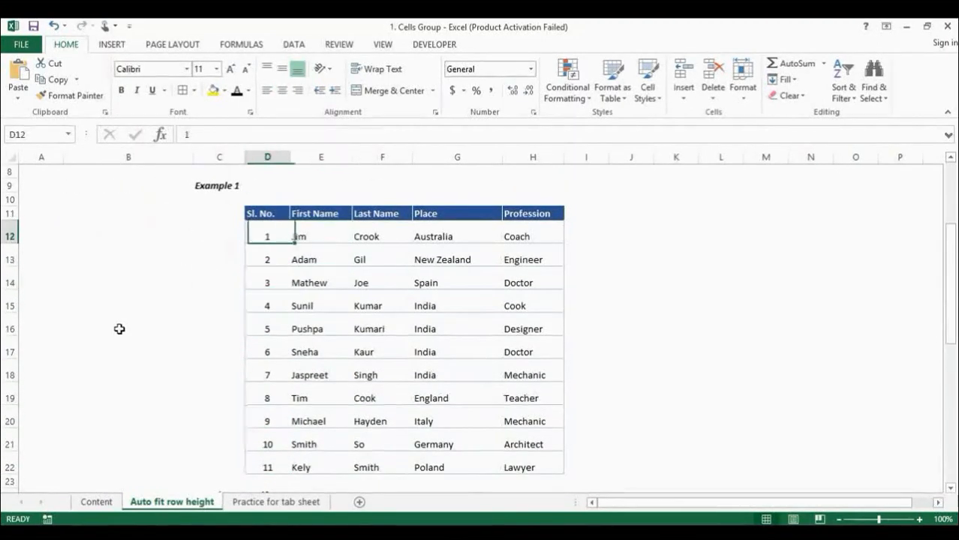
key(Right)
key(Left)
key(Right)
key(Left)
key(Right)
key(Left)
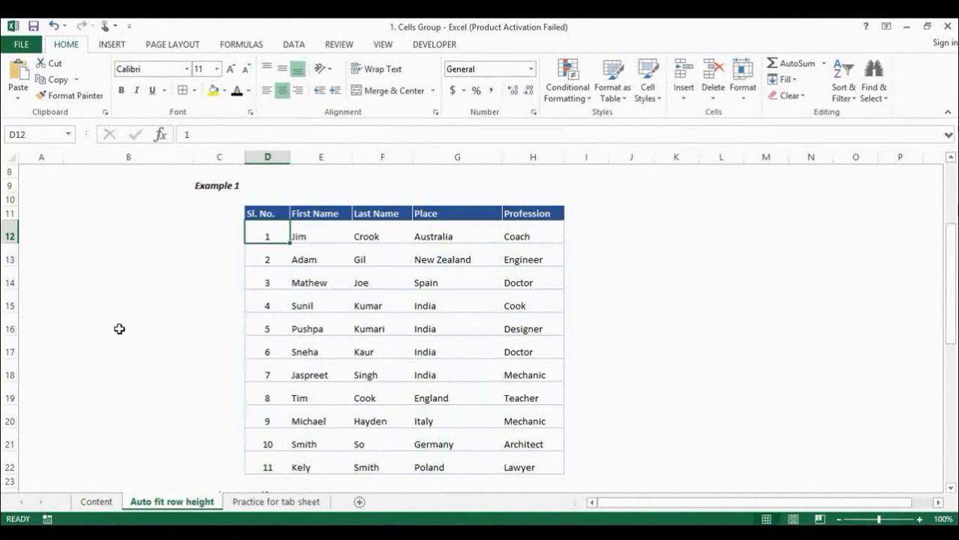
Recheck the written steps above the Example 1 table and return to its first data cell, D12.
key(Up)
key(Up)
key(Up)
key(Up)
key(Up)
key(Up)
key(Up)
key(Down)
key(Down)
key(Down)
key(Down)
key(Down)
key(Down)
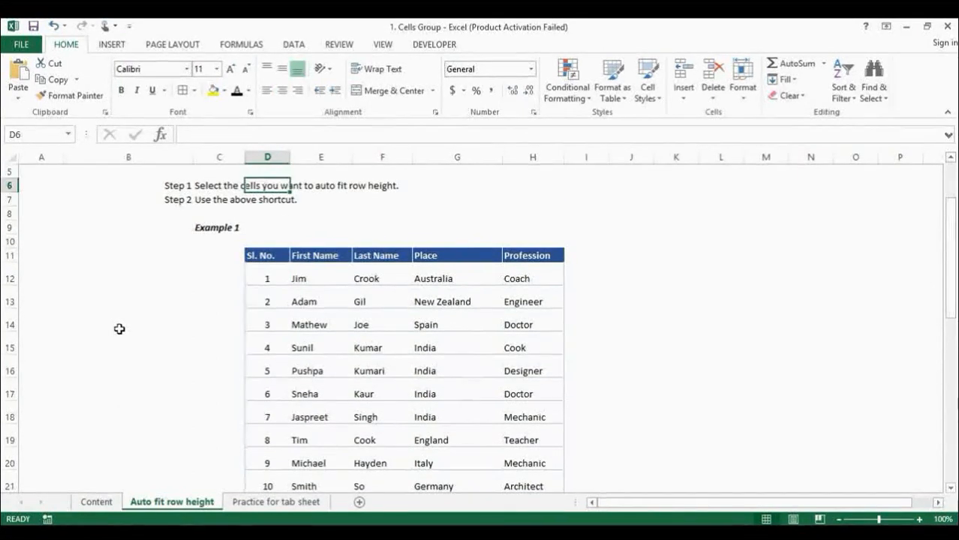
key(Down)
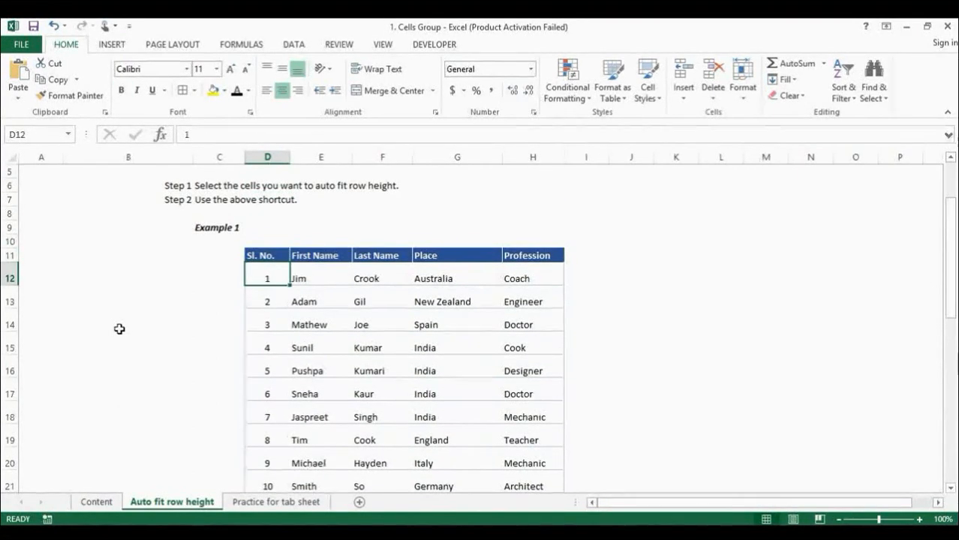
Select the Example 1 serial numbers in D12:D22 and apply AutoFit Row Height to their rows.
key(shift+Down)
key(shift+Down)
key(shift+Down)
key(shift+Down)
key(shift+Down)
key(shift+Down)
key(shift+Down)
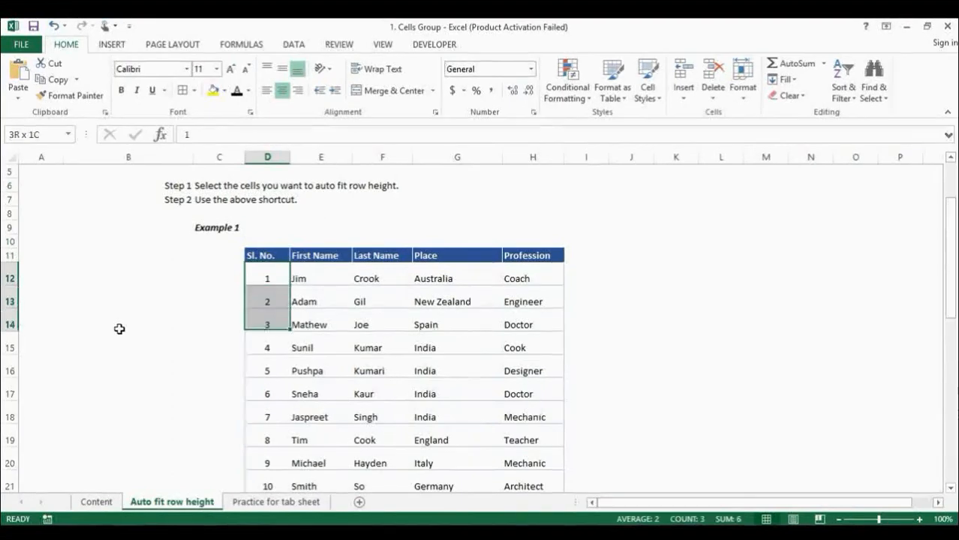
key(shift+Down)
key(shift+Down)
key(shift+Down)
key(shift+Down)
key(shift+Down)
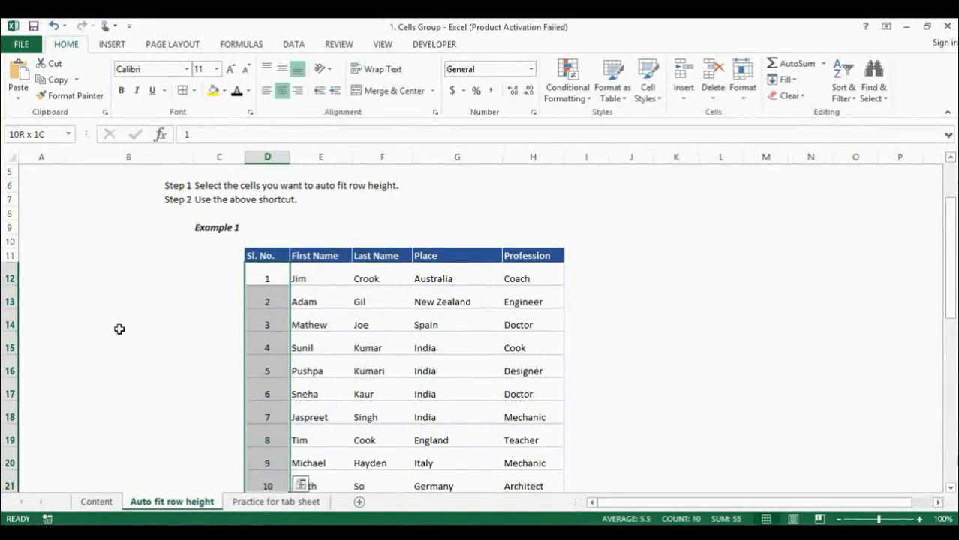
key(shift+Up)
key(shift+Up)
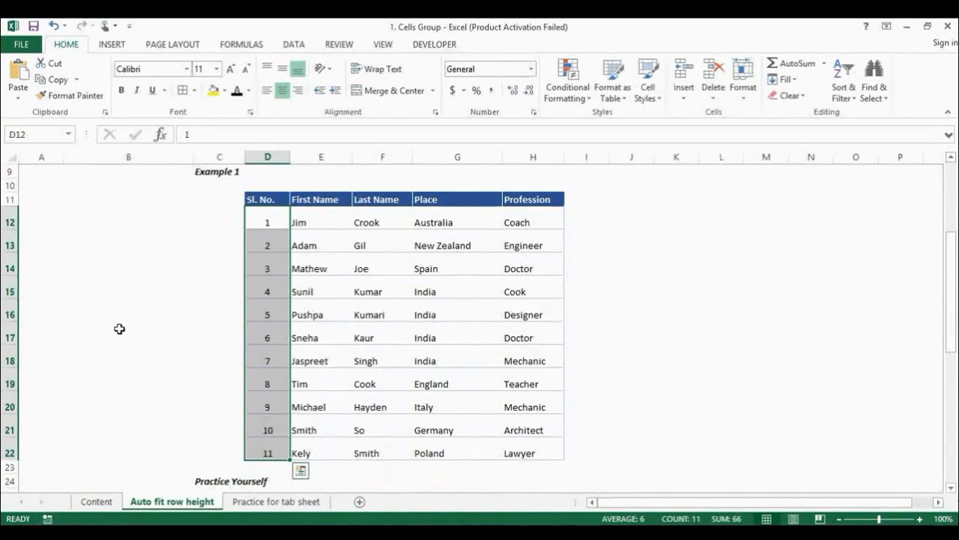
key(alt)
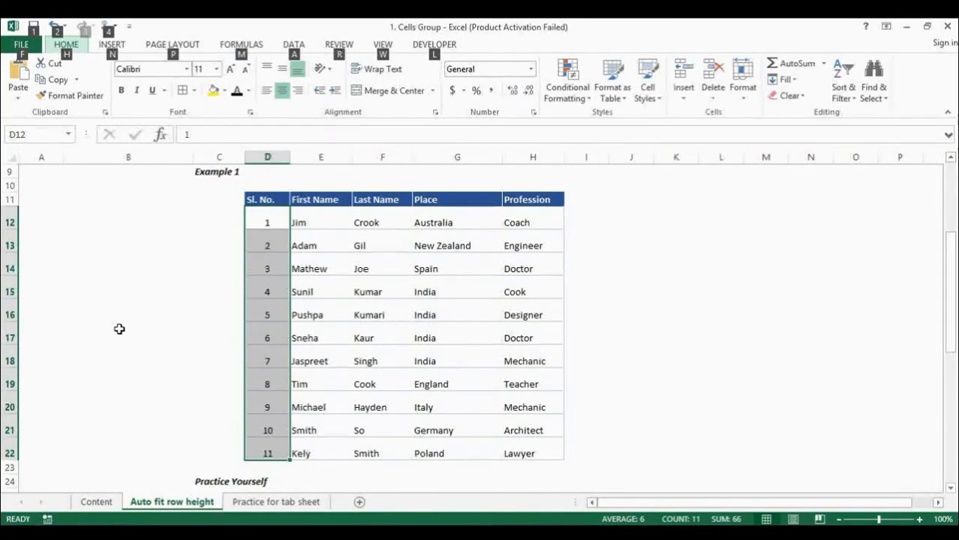
key(h)
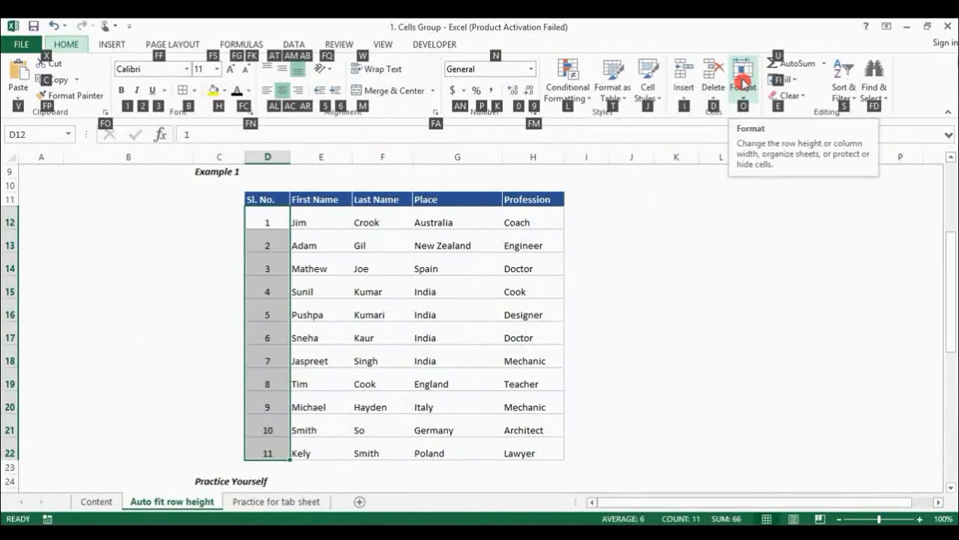
key(o)
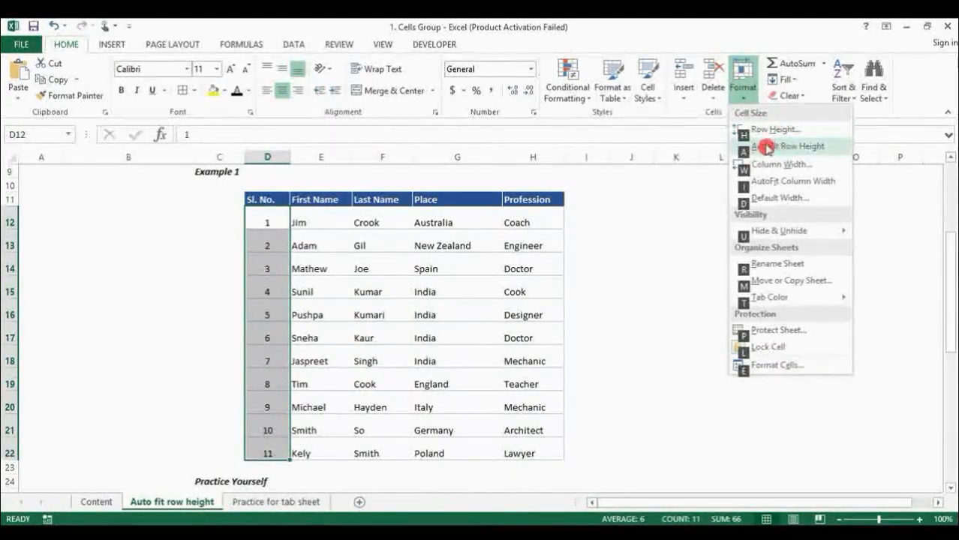
key(a)
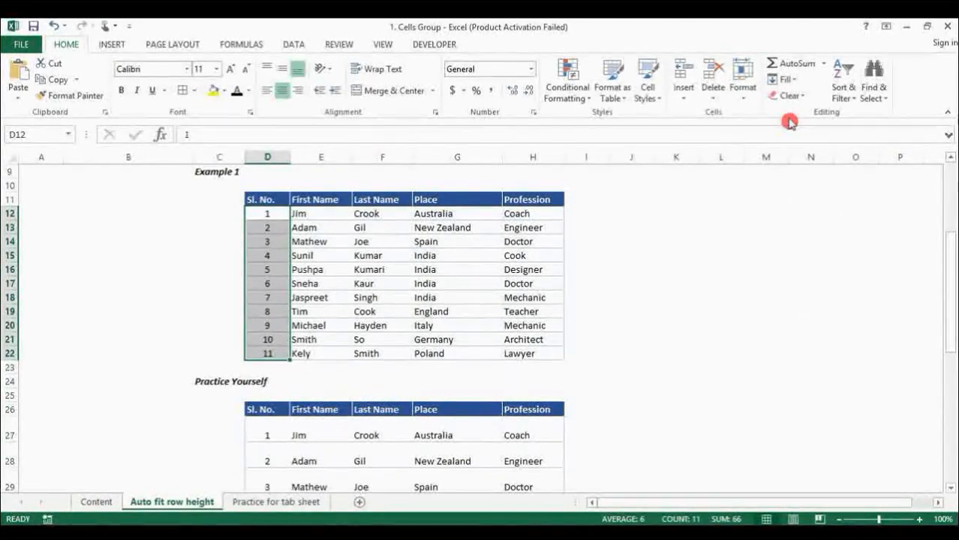
Review the resized rows of the Example 1 table and the instructions above it.
key(Down)
key(Right)
key(Up)
key(Left)
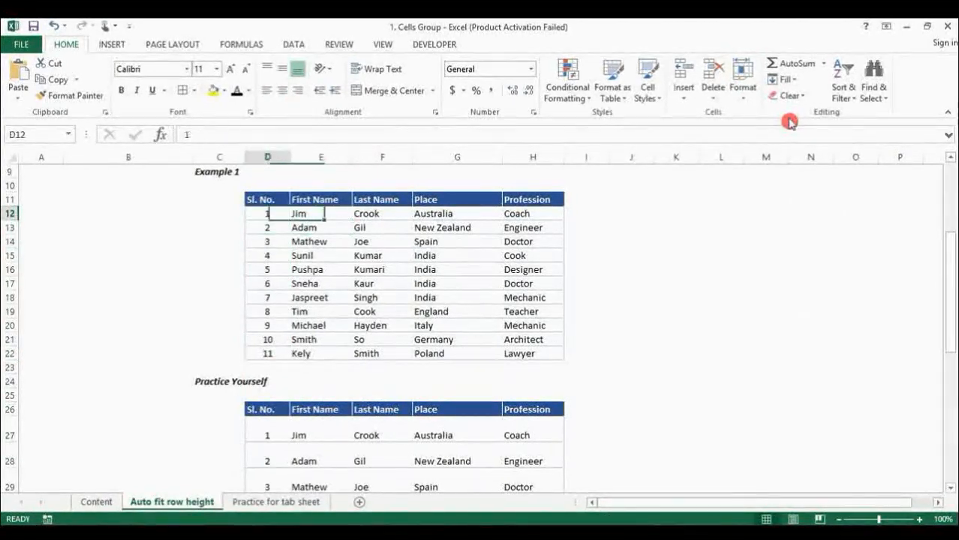
key(Right)
key(Down)
key(Left)
key(Up)
key(Up)
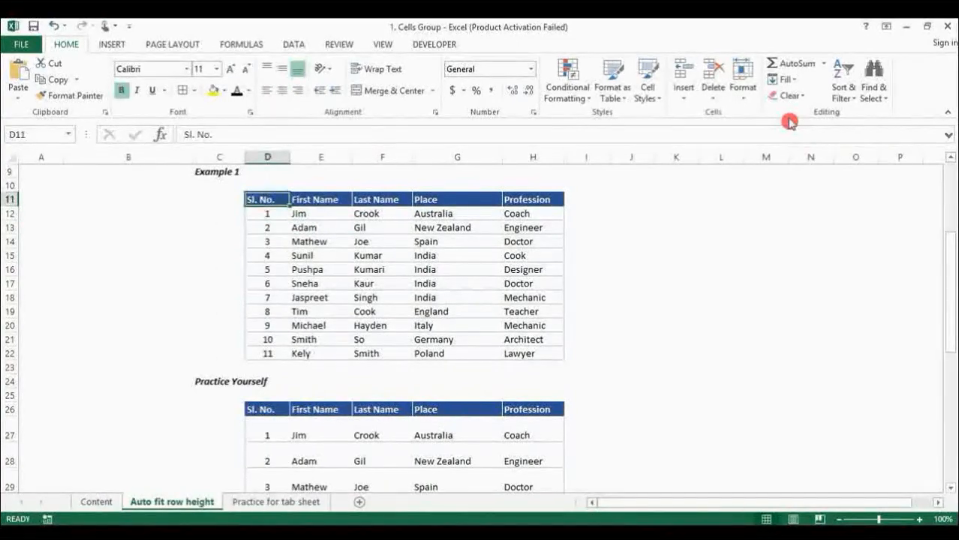
key(ctrl+Up)
key(Down)
key(Down)
key(Down)
key(Down)
key(Down)
key(Down)
key(Down)
key(Down)
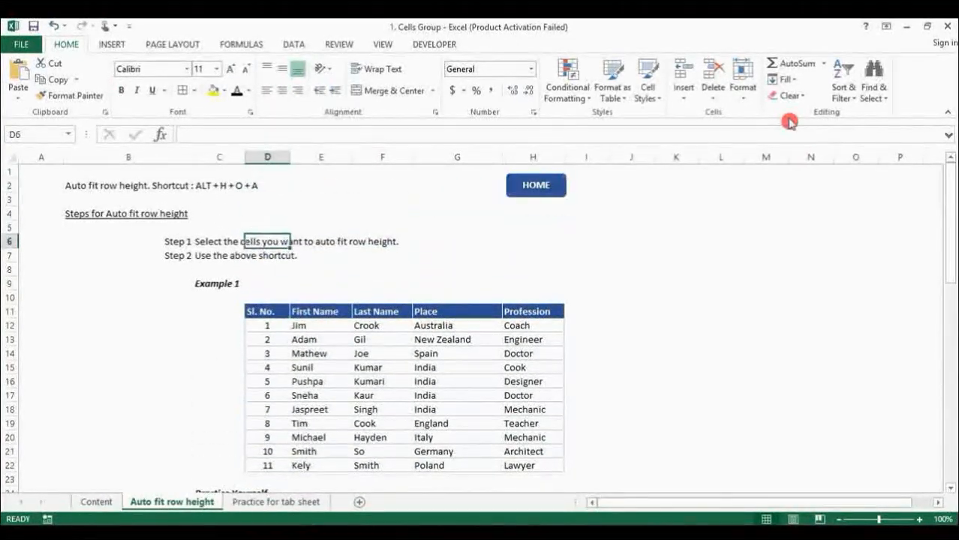
Examine the Practice Yourself table below Example 1 down to row 42, and return to the top of the Auto fit row height sheet.
key(Down)
key(Down)
key(Down)
key(Down)
key(Down)
key(Down)
key(Down)
key(Down)
key(Down)
key(Down)
key(Down)
key(Down)
key(Down)
key(Down)
key(Down)
key(Down)
key(Down)
key(Down)
key(Up)
key(Up)
key(Down)
key(Down)
key(Down)
key(Down)
key(Down)
key(Down)
key(Down)
key(Down)
key(Down)
key(Down)
key(Down)
key(Down)
key(Down)
key(Down)
key(Down)
key(Down)
key(Down)
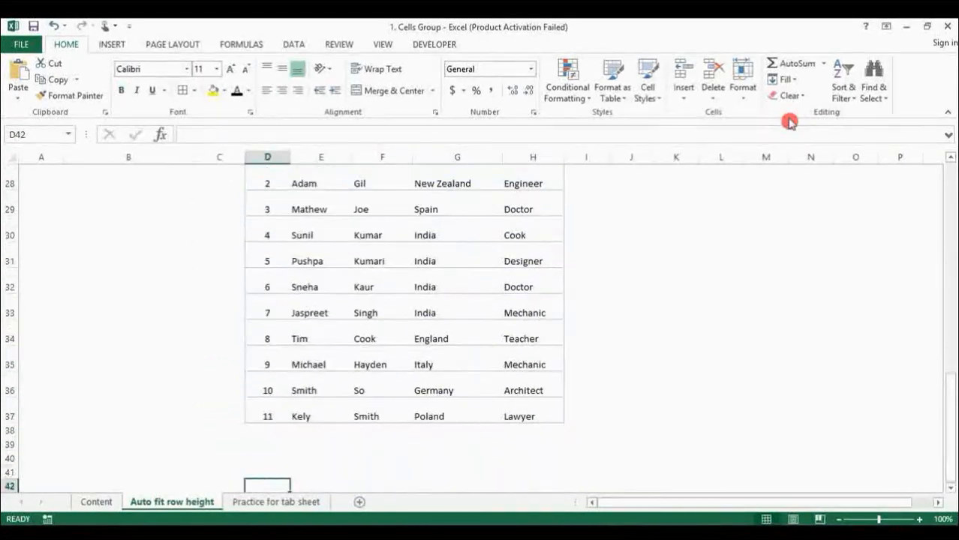
key(Up)
key(Up)
key(Up)
key(Up)
key(Up)
key(Up)
key(Up)
key(Up)
key(Up)
key(Up)
key(Up)
key(Up)
key(Up)
key(Up)
key(Up)
key(Up)
key(Up)
key(Up)
key(Up)
key(Up)
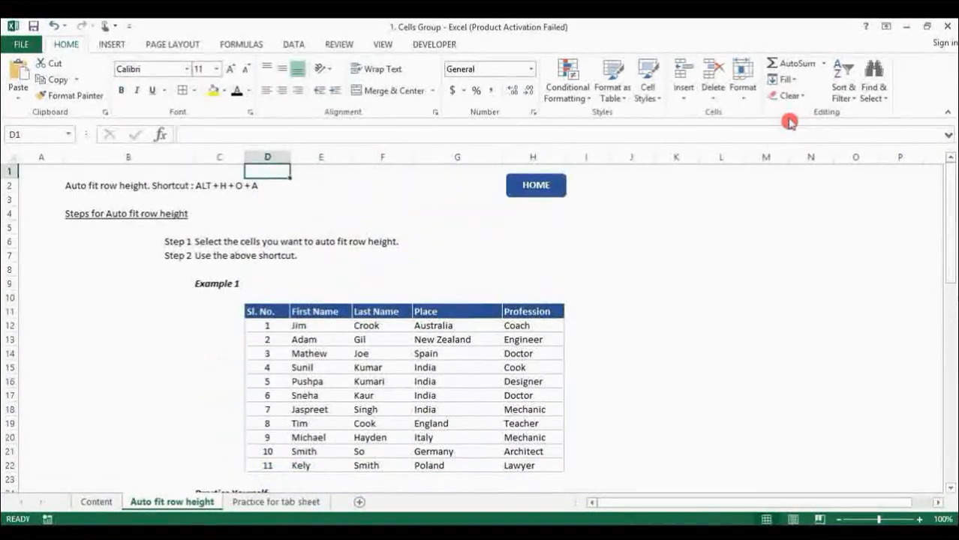
Return to the Content sheet through the HOME link and fill the "How to auto fit row height ?" topic in B18 yellow.
click(536, 185)
key(Down)
key(Down)
key(Down)
key(Down)
key(Down)
key(Down)
key(Down)
key(Down)
key(Down)
key(Down)
key(Down)
key(Down)
key(Down)
key(Down)
key(Down)
key(Down)
key(Down)
key(Down)
key(Down)
key(Down)
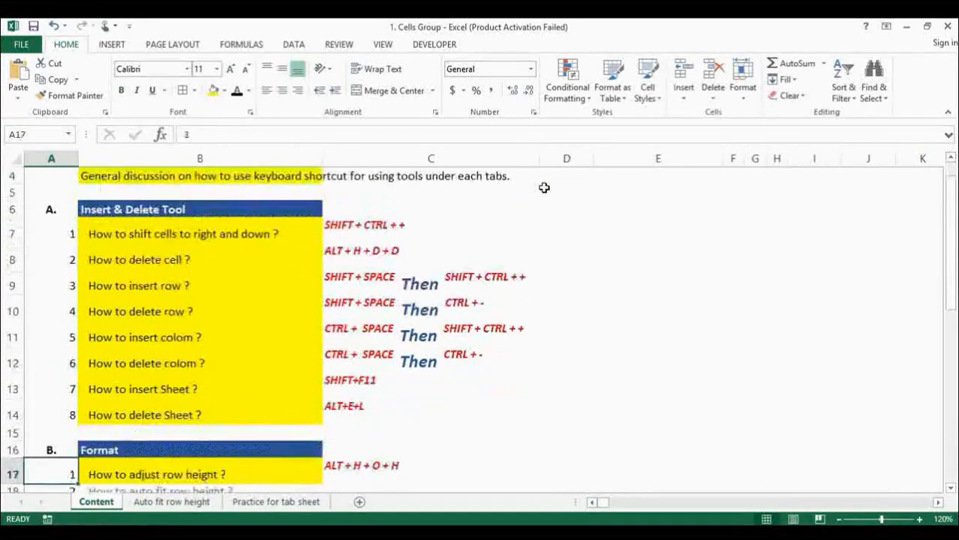
key(Up)
key(Up)
key(Up)
key(Up)
key(Up)
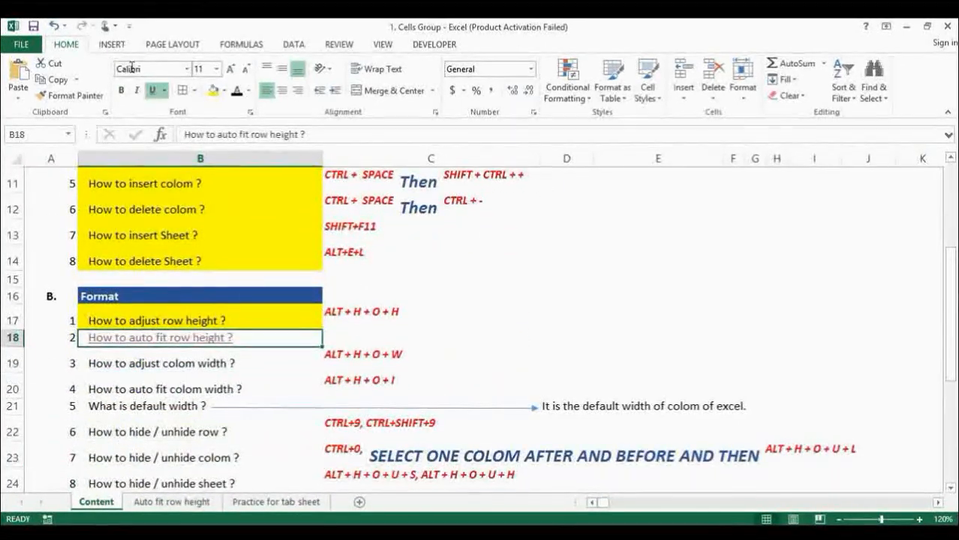
click(217, 92)
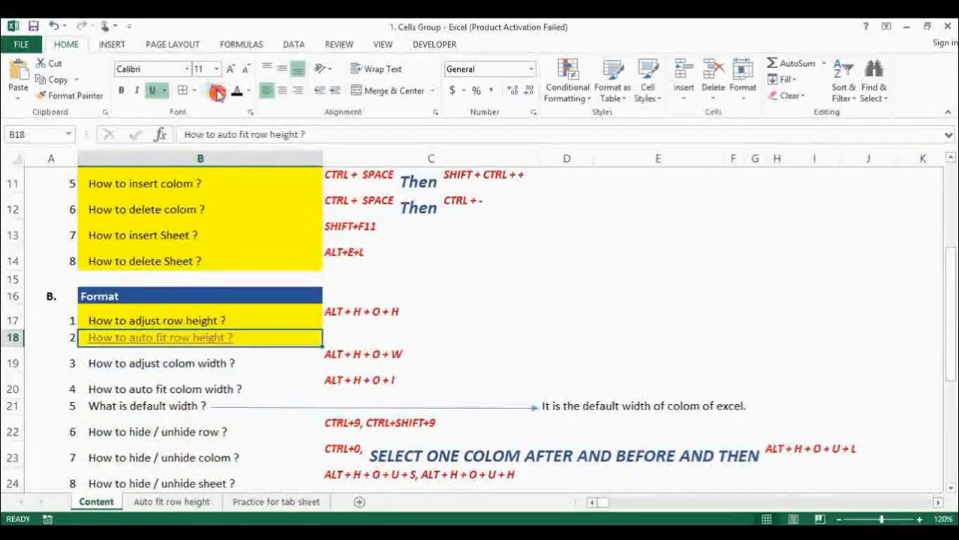
Go to the "How to adjust colom width ?" topic and compare the differing column widths by selecting whole columns such as D, E and G.
click(143, 364)
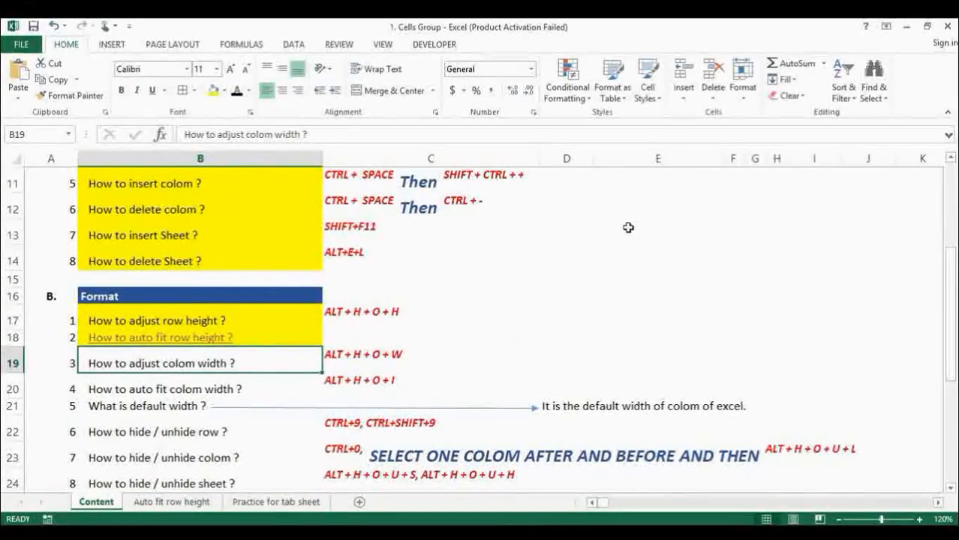
click(637, 158)
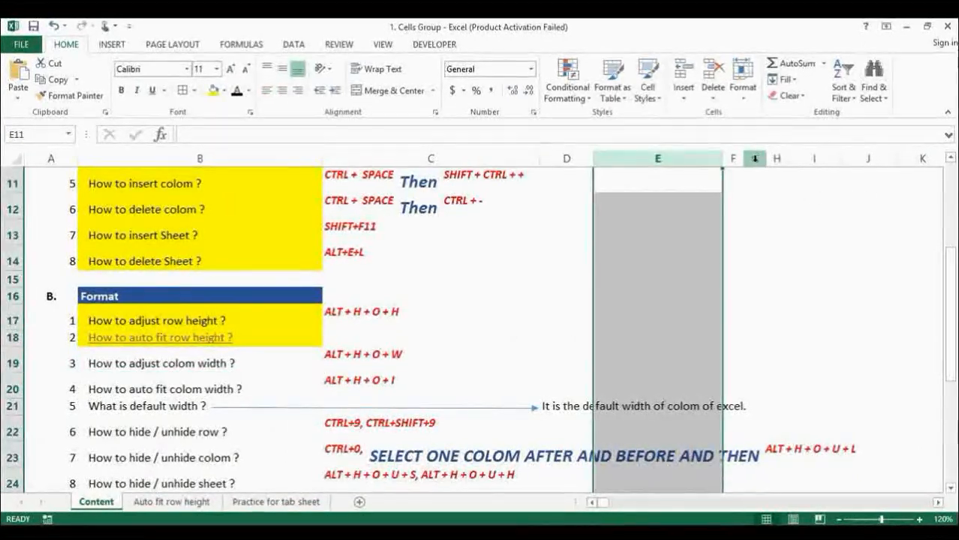
click(755, 158)
click(569, 160)
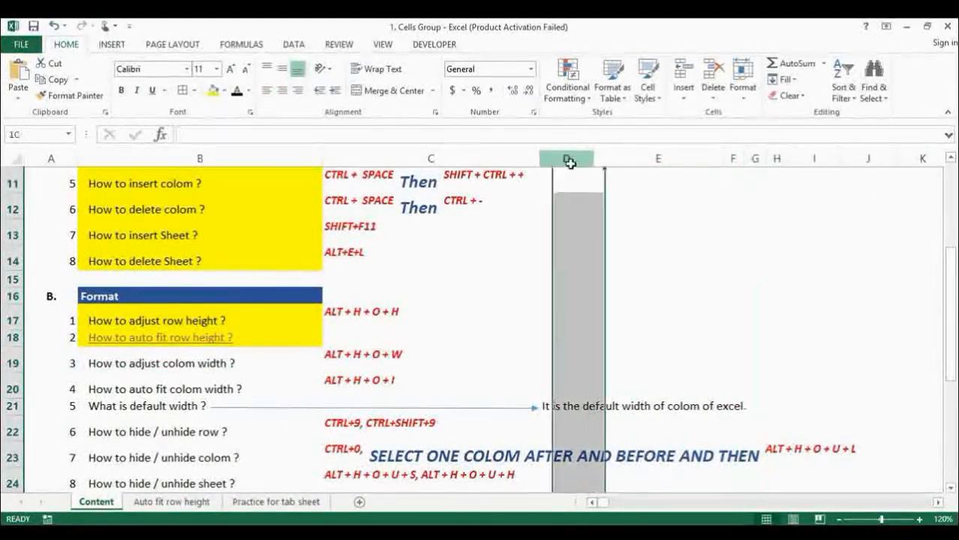
click(623, 158)
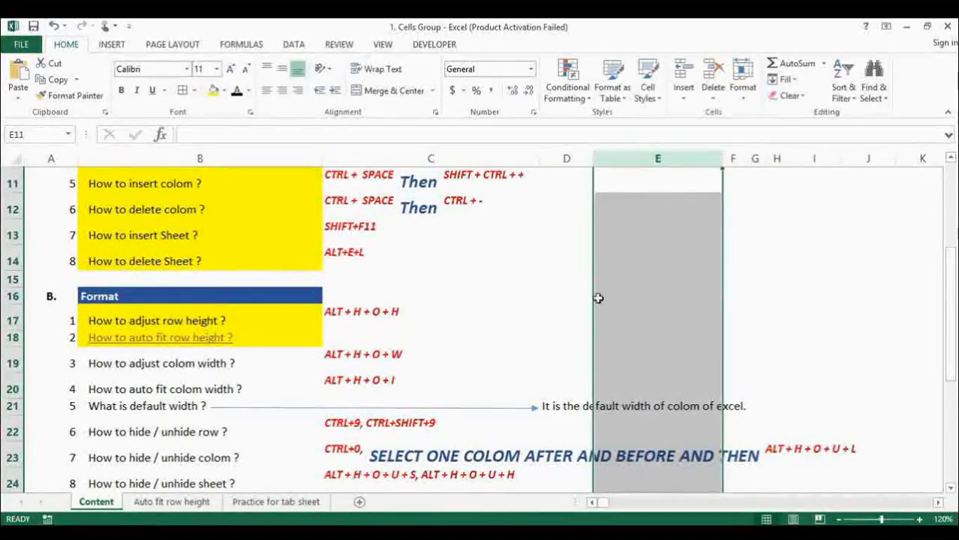
Enter the sample text "hello hi why" in H18 and keep that cell selected.
click(780, 337)
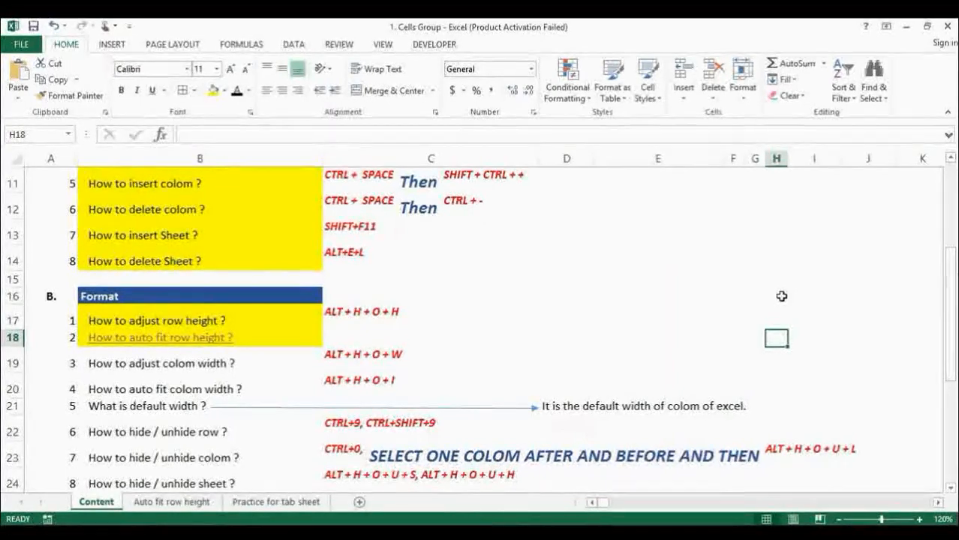
text(hello hio)
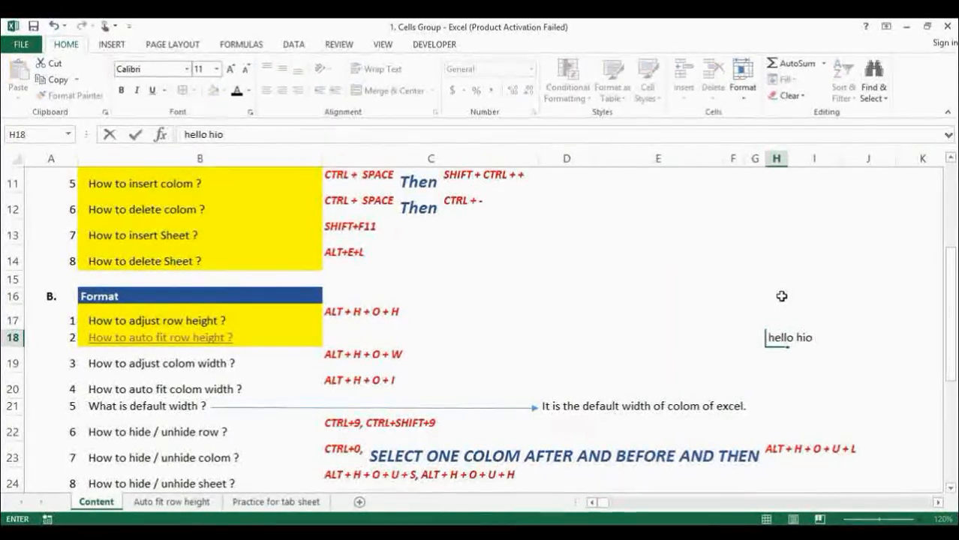
key(BackSpace)
text(why)
key(Return)
key(Up)
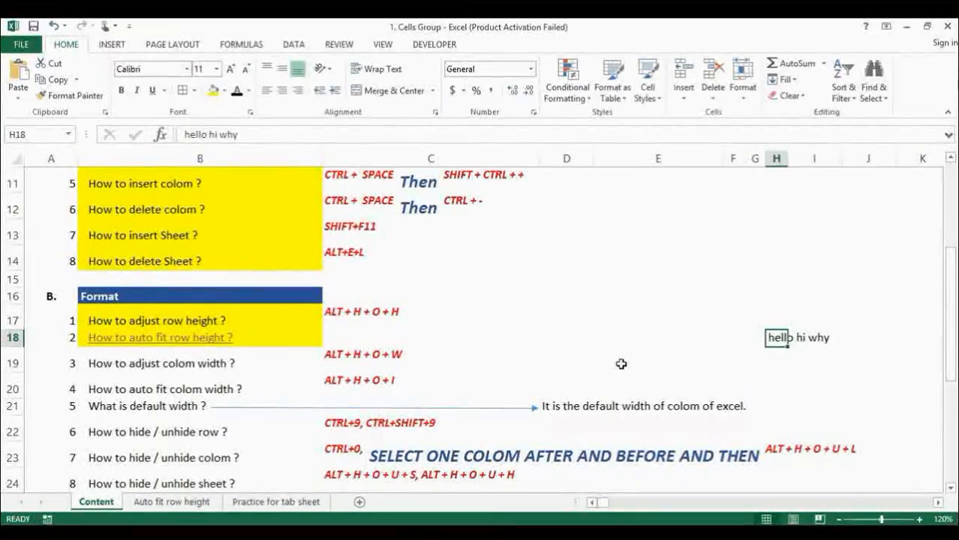
Set the width of column H to 12 with the Column Width command.
key(alt)
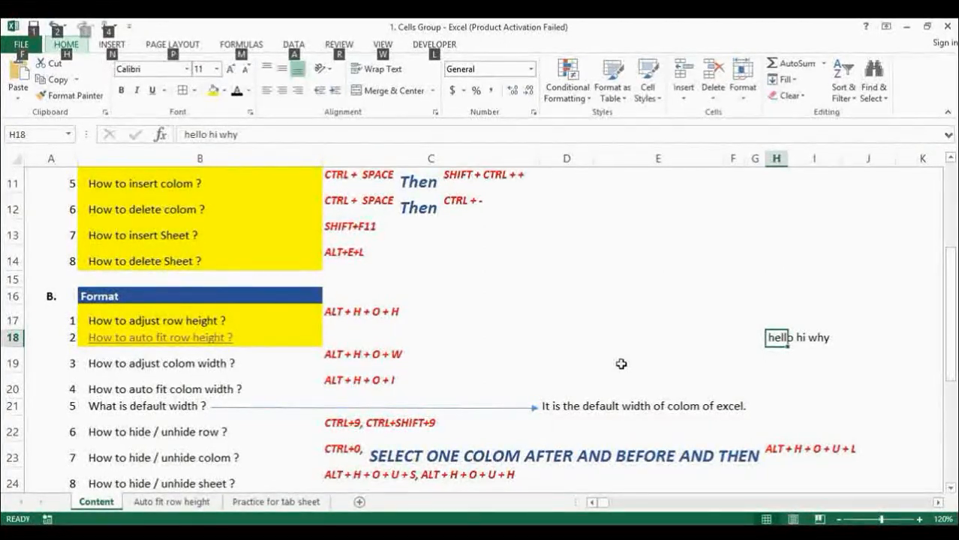
key(h)
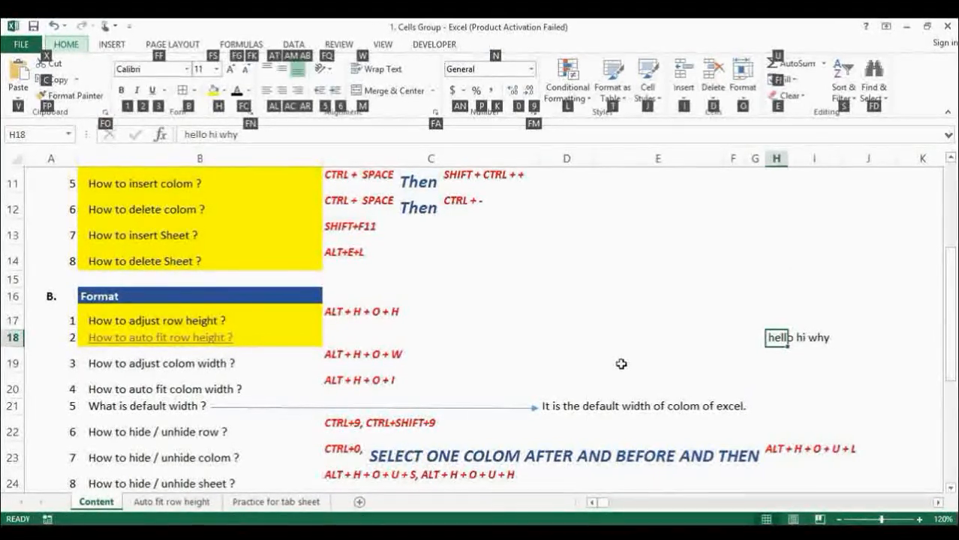
key(o)
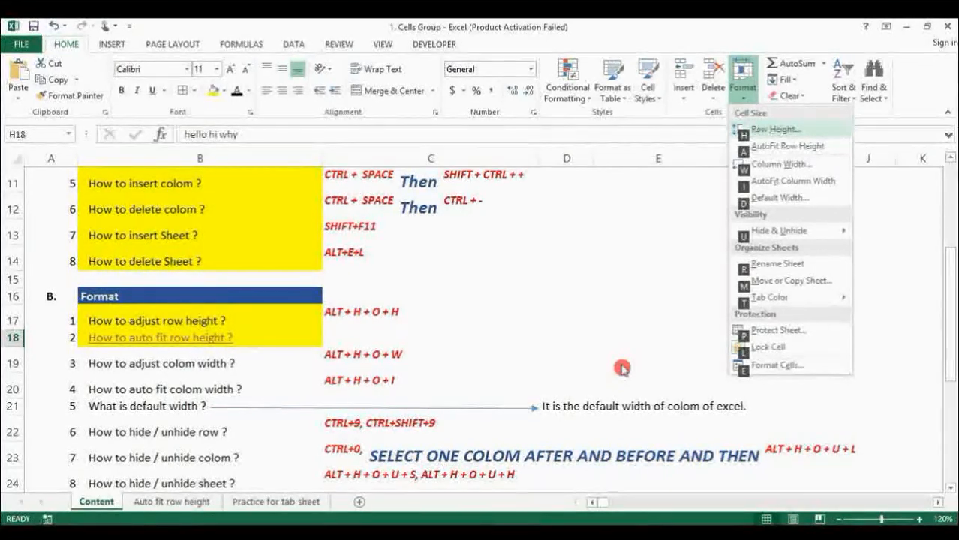
text(w3)
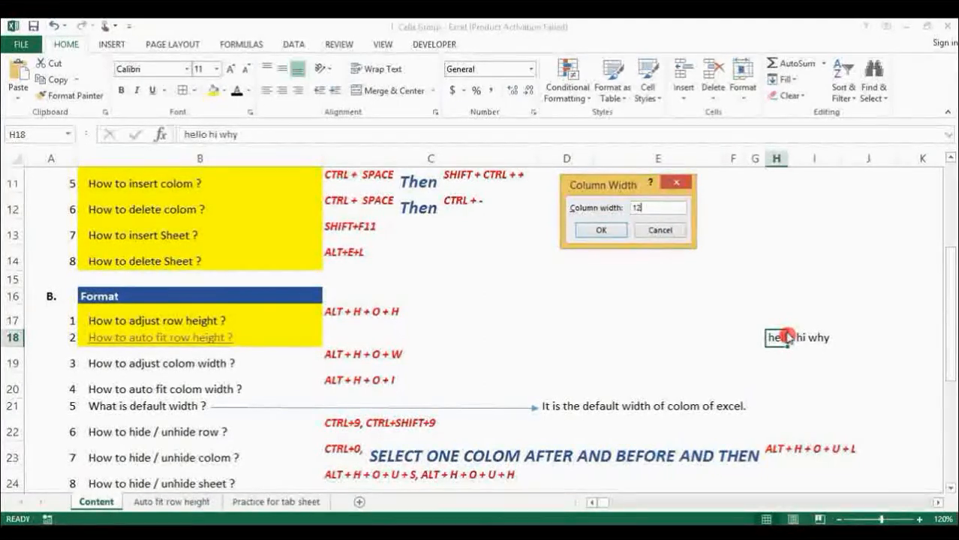
key(Return)
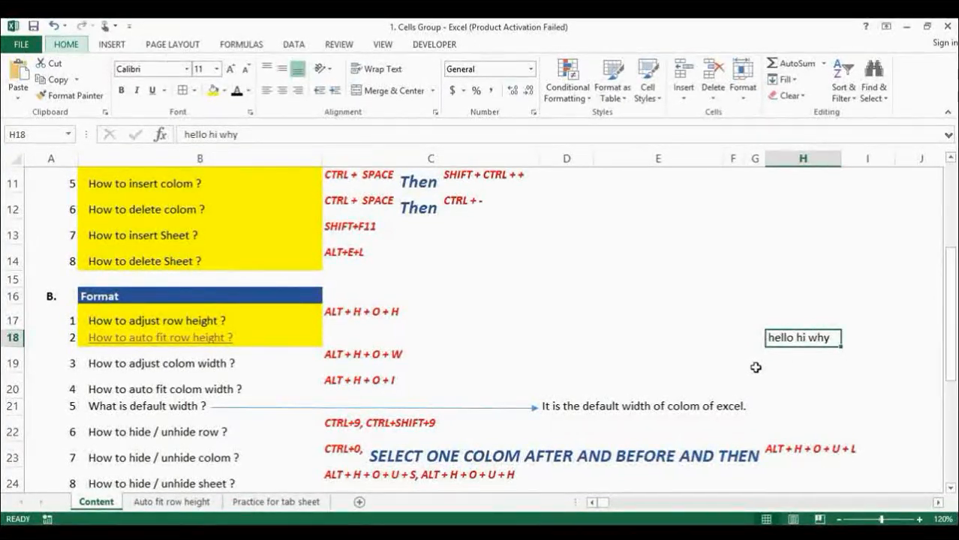
Apply AutoFit Column Width to the sample text in H18.
key(alt+h)
key(o)
key(i)
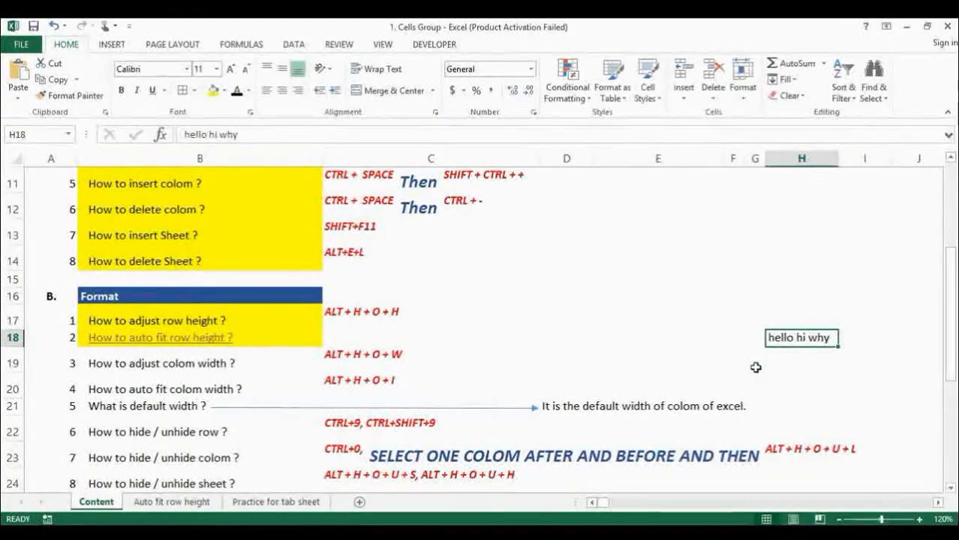
Enter the sample text "helo hi why" in G17 and keep that cell selected.
key(Left)
key(Right)
key(Left)
key(Up)
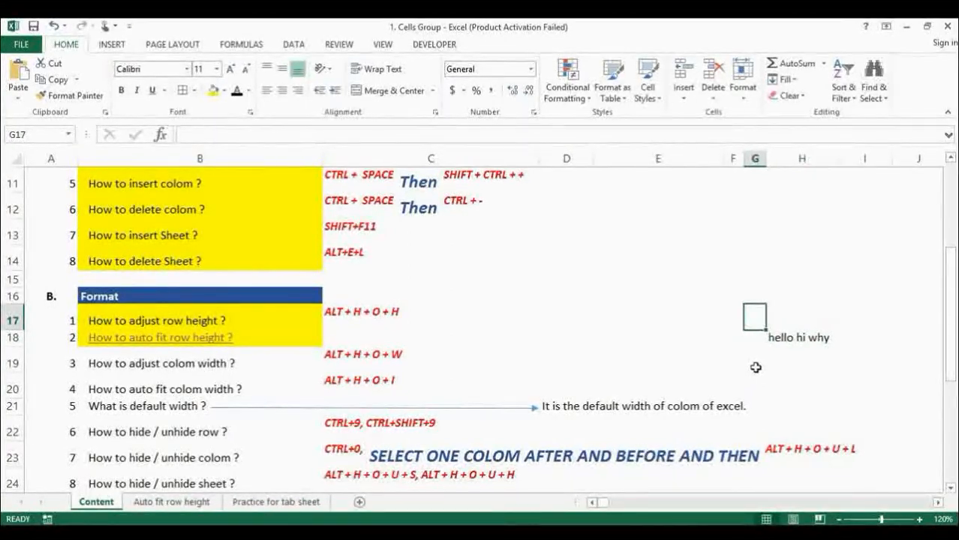
text(hek)
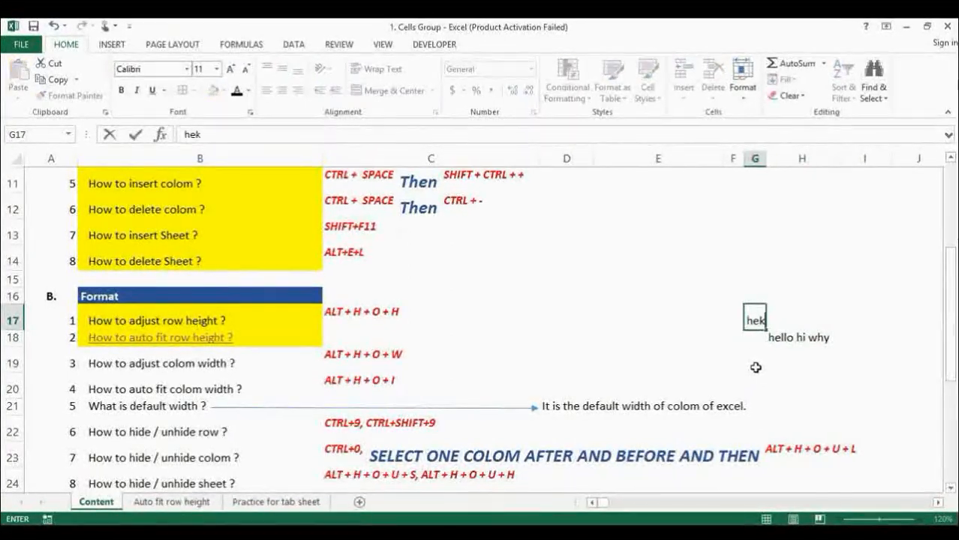
key(BackSpace)
text(lo hi why)
key(ctrl+Return)
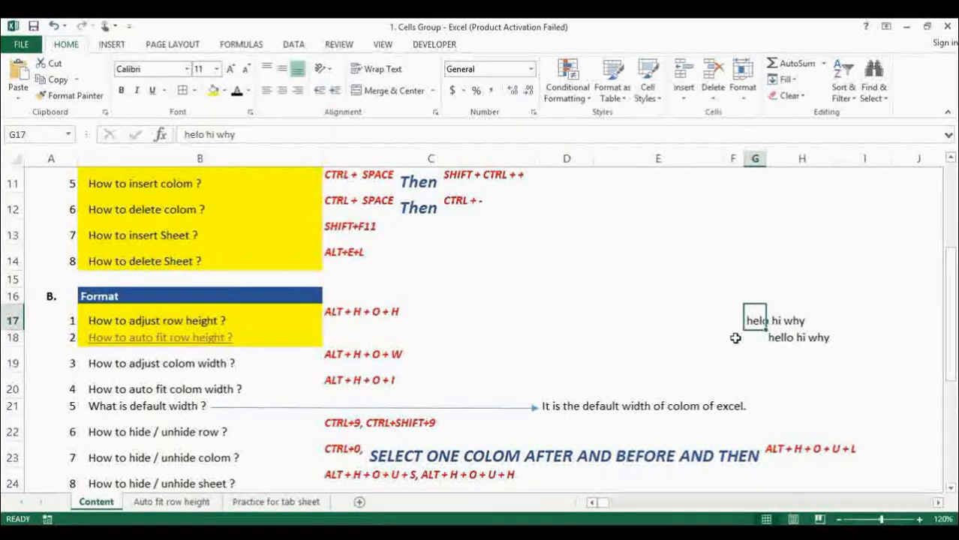
Apply AutoFit Column Width to the sample text in G17.
key(alt+h)
key(o)
key(i)
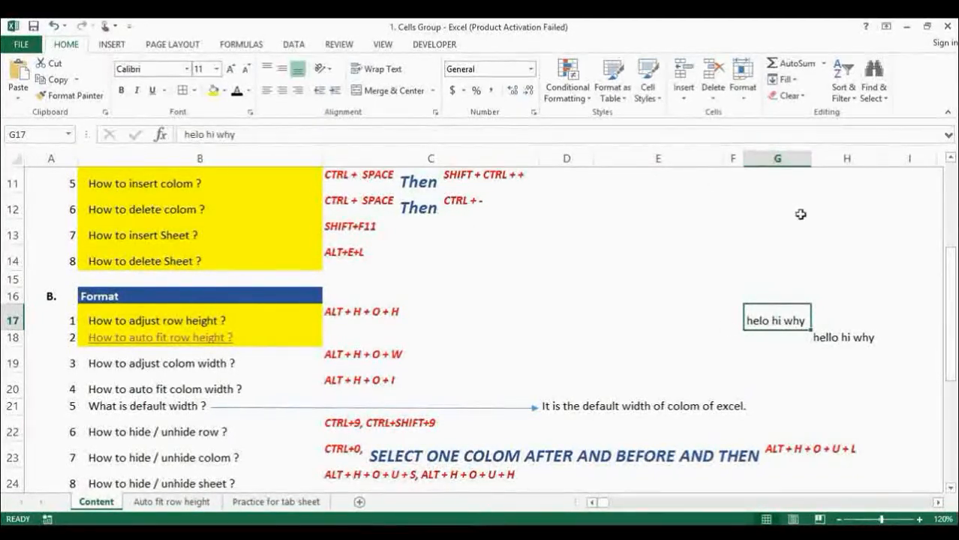
Fill the "How to adjust colom width ?" and "How to auto fit colom width ?" topics in B19:B20 yellow.
click(196, 363)
key(shift+Down)
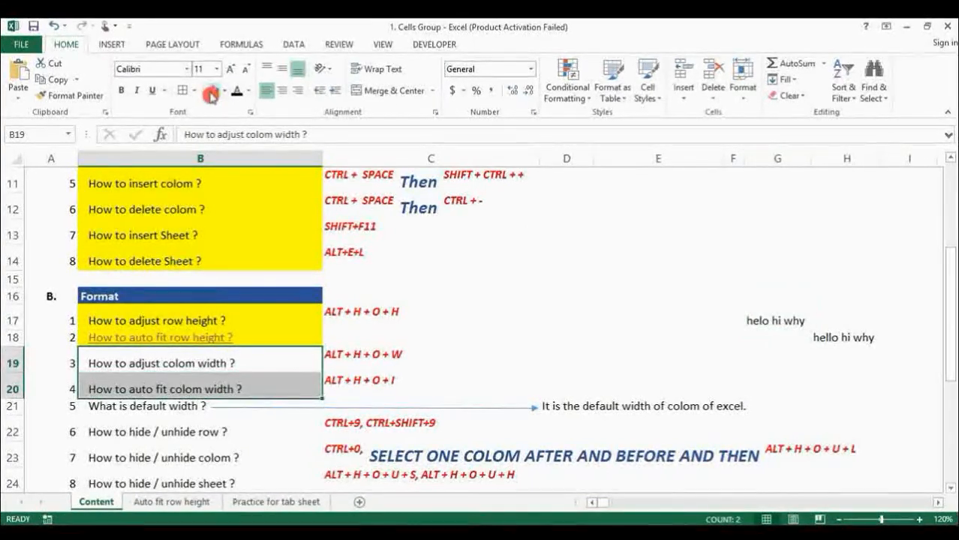
click(211, 92)
From the "What is default width ?" topic in B21, view the standard column width in the Default Width dialog and close it.
click(150, 406)
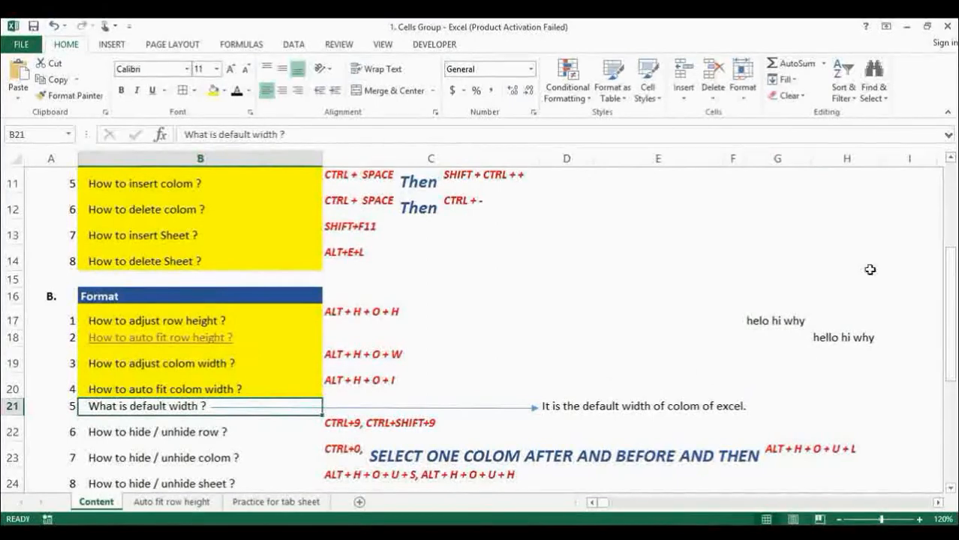
key(o)
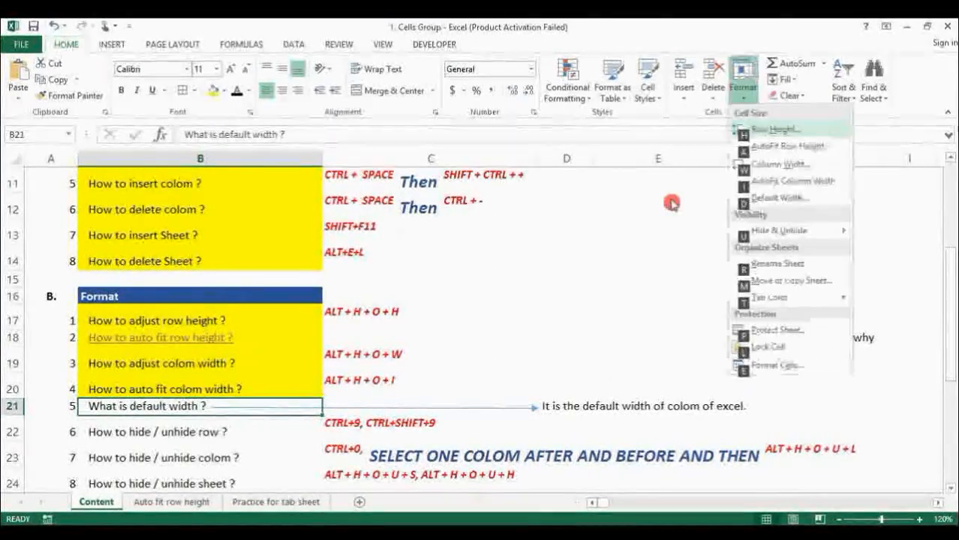
click(767, 203)
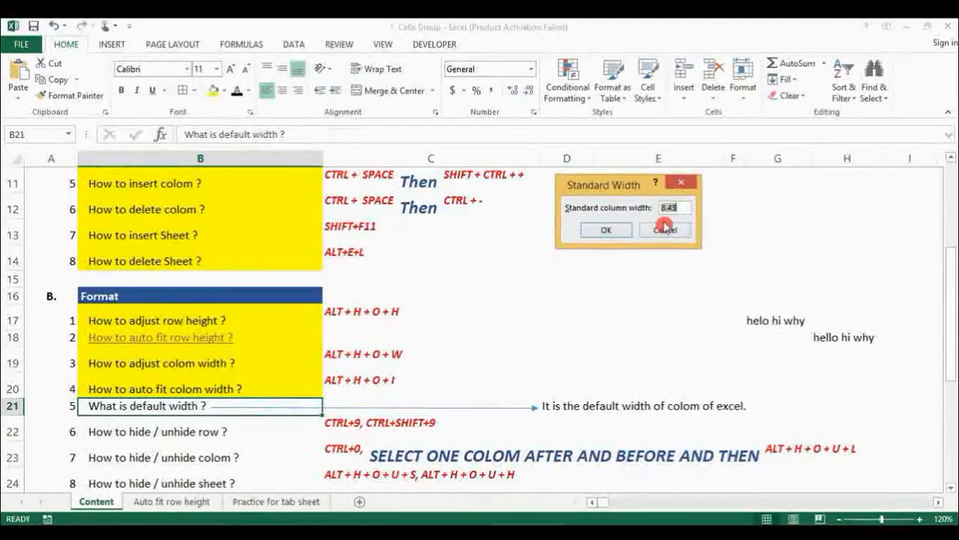
click(621, 235)
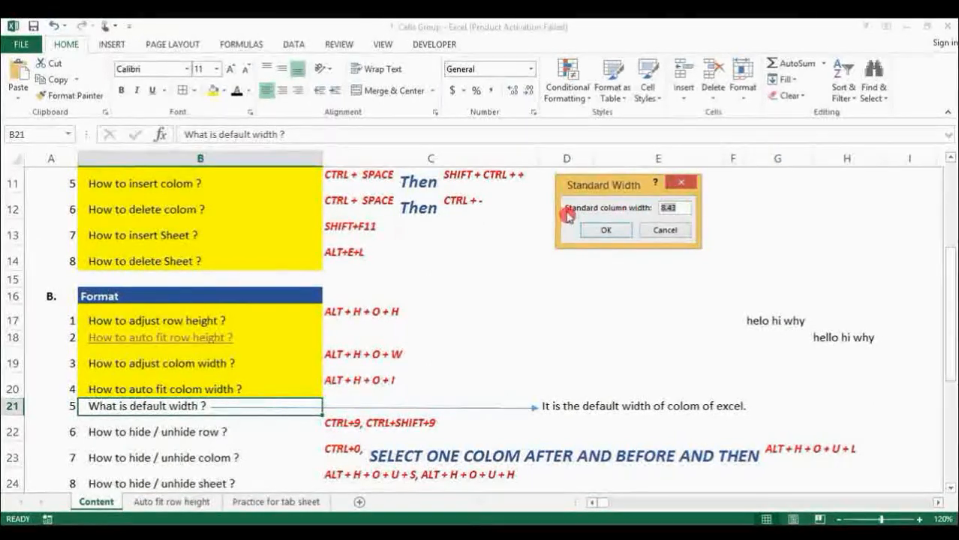
click(668, 235)
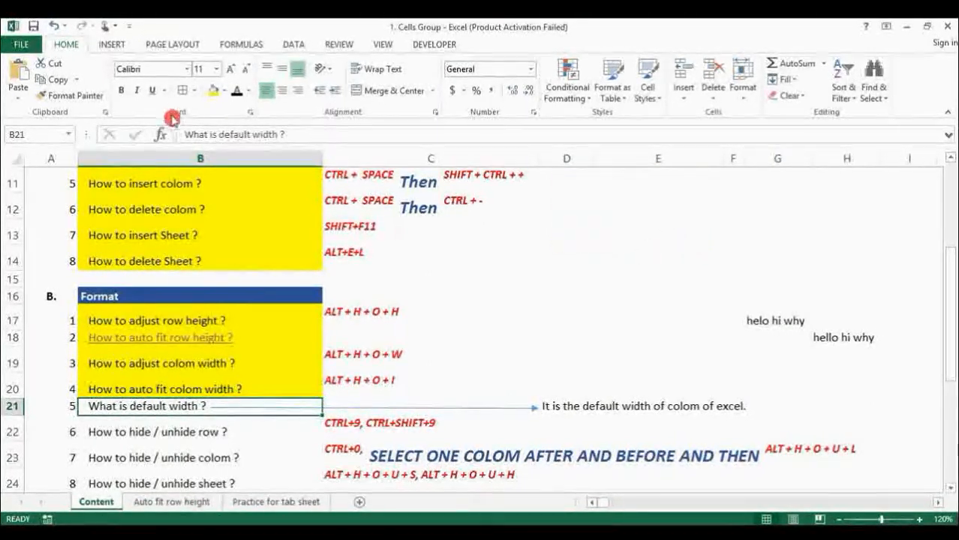
Fill the "What is default width ?" topic in B21 yellow and go to the "How to hide / unhide row ?" topic in B22.
key(Down)
key(Down)
key(Up)
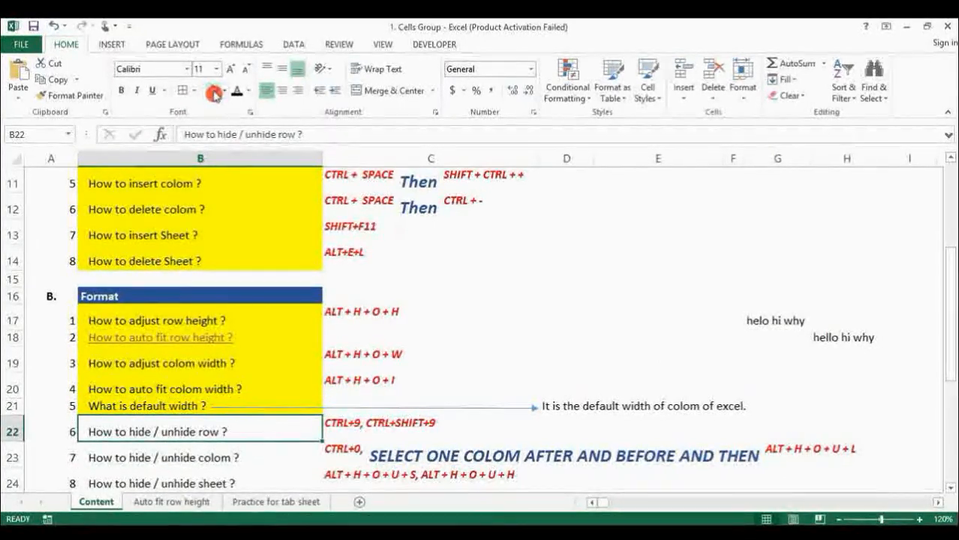
key(Down)
key(Up)
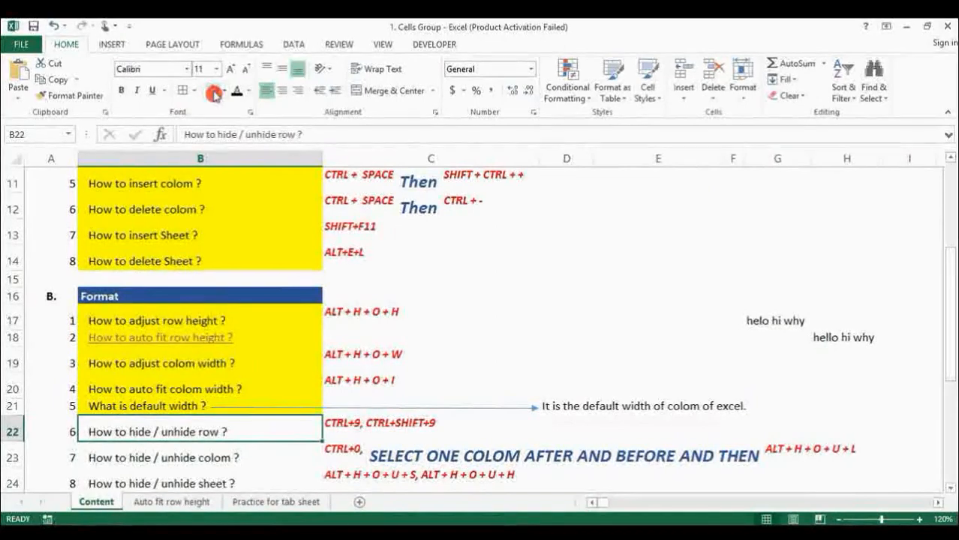
Hide row 20, which holds the "How to auto fit colom width ?" topic.
key(Down)
key(Down)
key(Down)
key(Down)
key(Up)
key(Up)
key(Up)
key(Up)
key(Up)
key(Up)
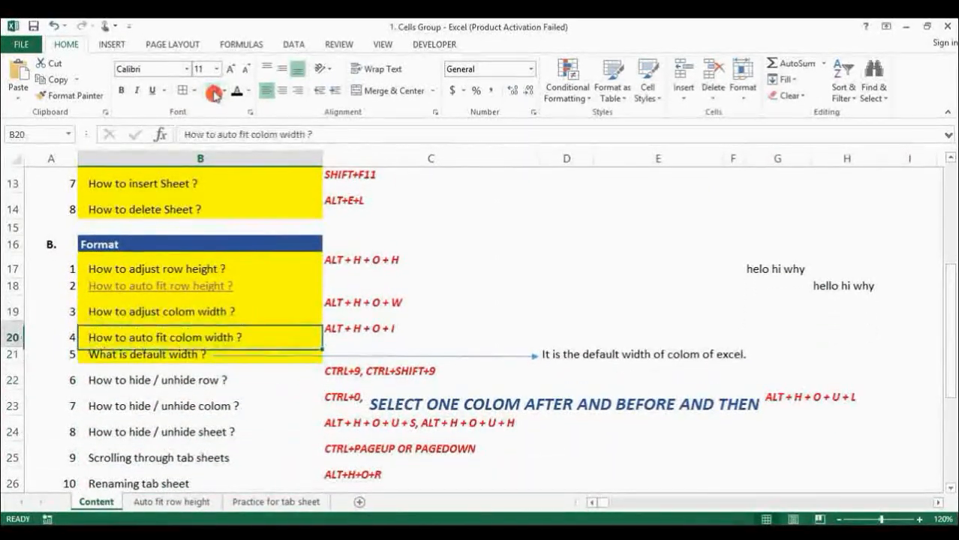
key(Left)
key(Right)
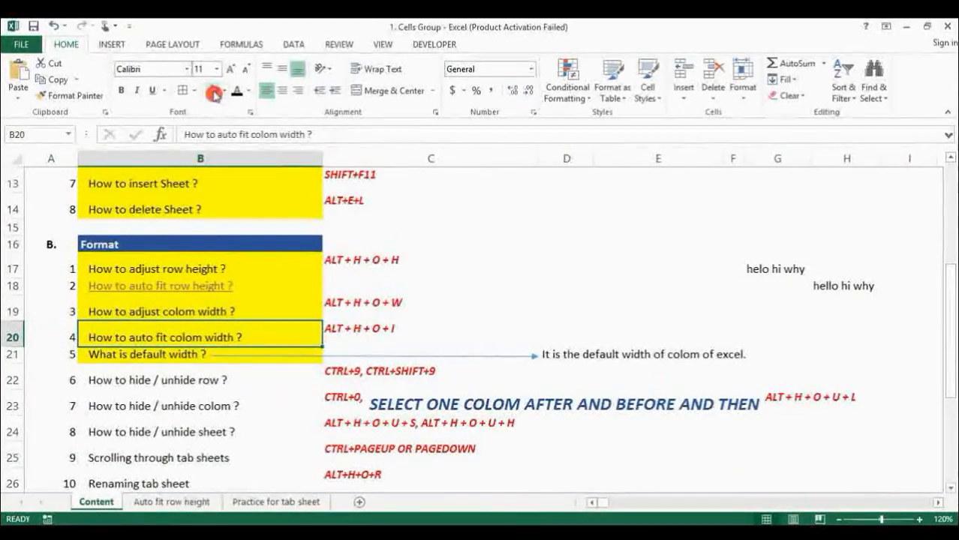
key(ctrl+9)
Unhide row 20 by selecting across rows 19 to 21, and select the "How to auto fit colom width ?" topic in B20.
key(Up)
key(Down)
key(Left)
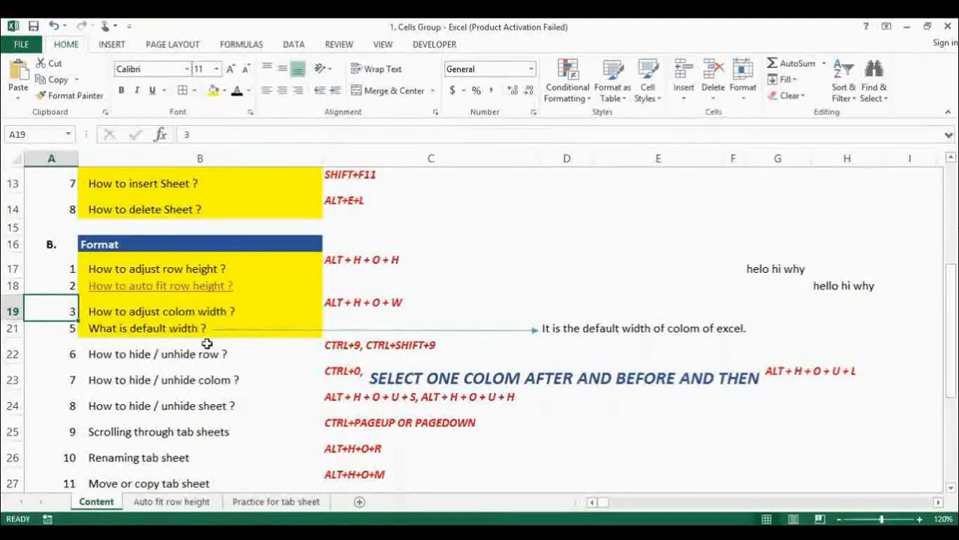
key(Down)
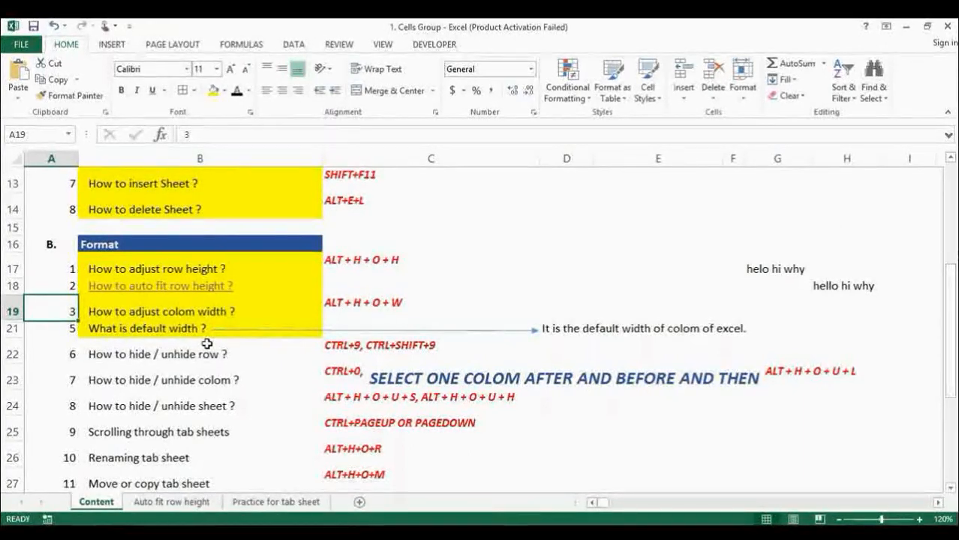
key(shift+Down)
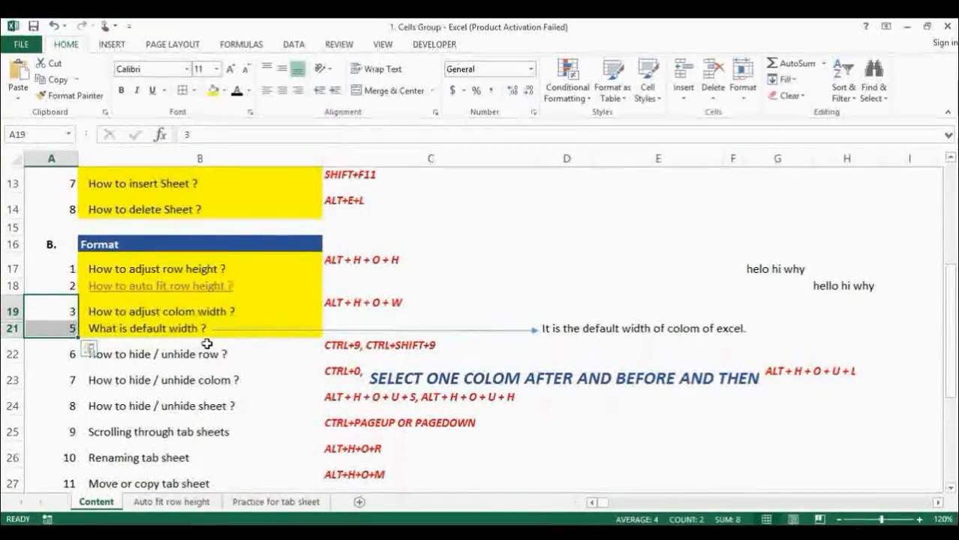
key(ctrl+shift+9)
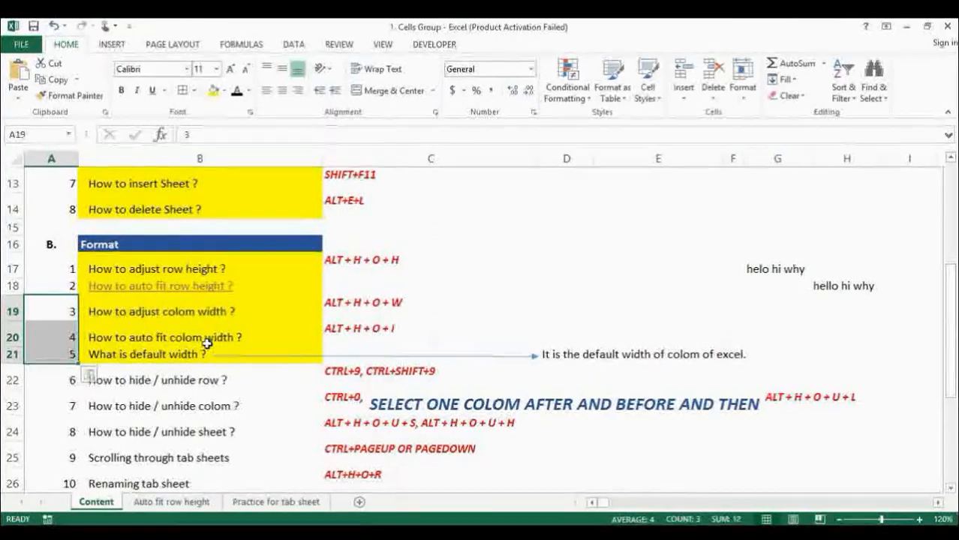
click(207, 344)
key(Left)
key(Right)
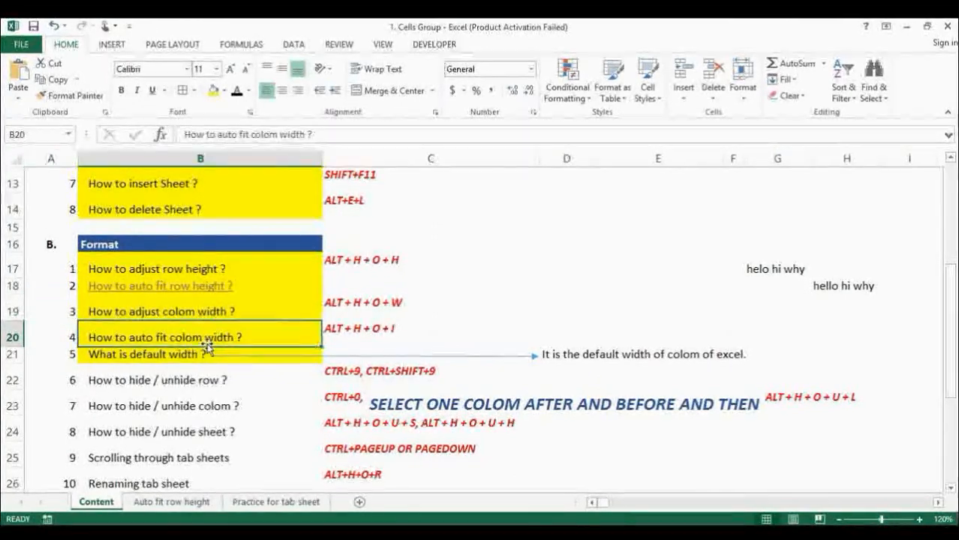
Fill the "How to hide / unhide row ?" topic in B22 yellow and go to the "How to hide / unhide colom ?" topic in B23.
key(Down)
key(Down)
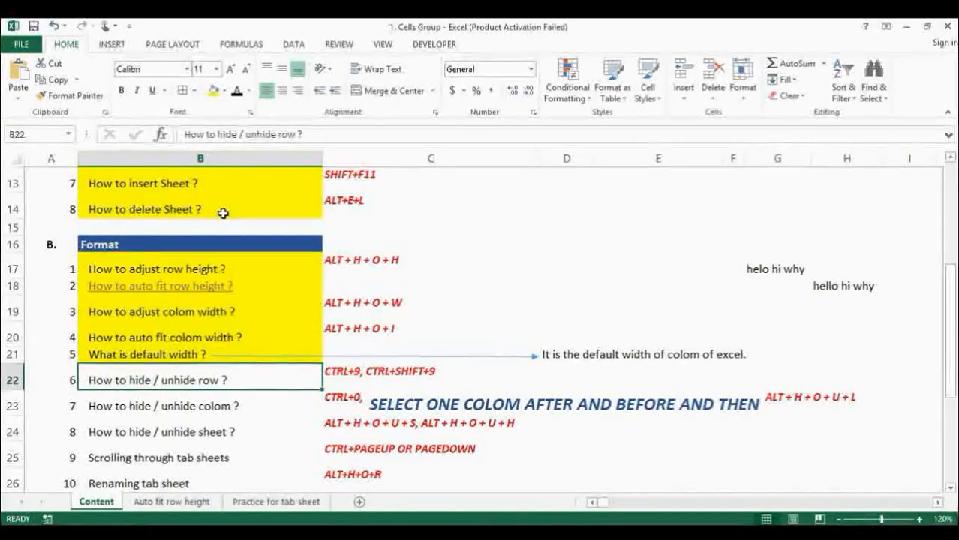
key(Down)
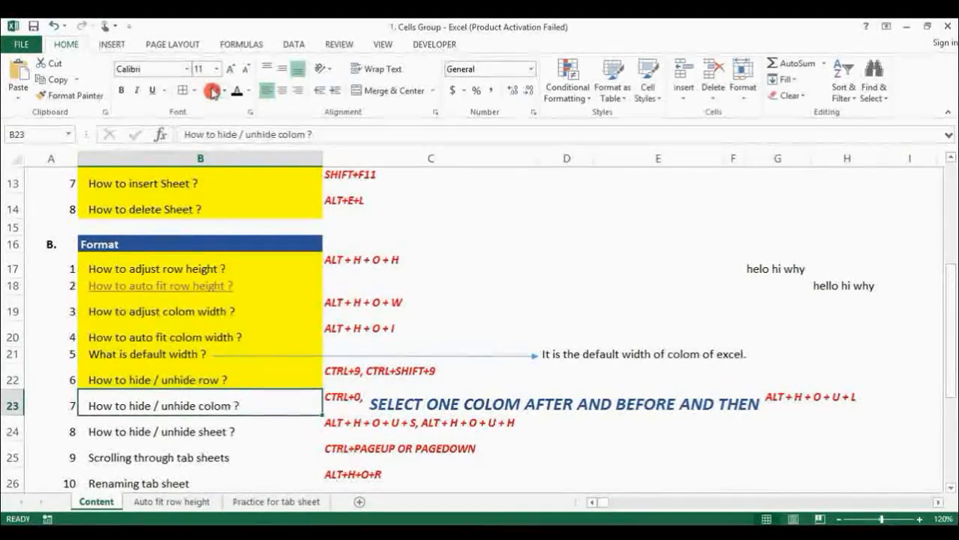
Enter the sample words "hi", "helo" and "why" in cells J18:J20.
key(Right)
key(Right)
key(Right)
key(Right)
key(Right)
key(Right)
key(Right)
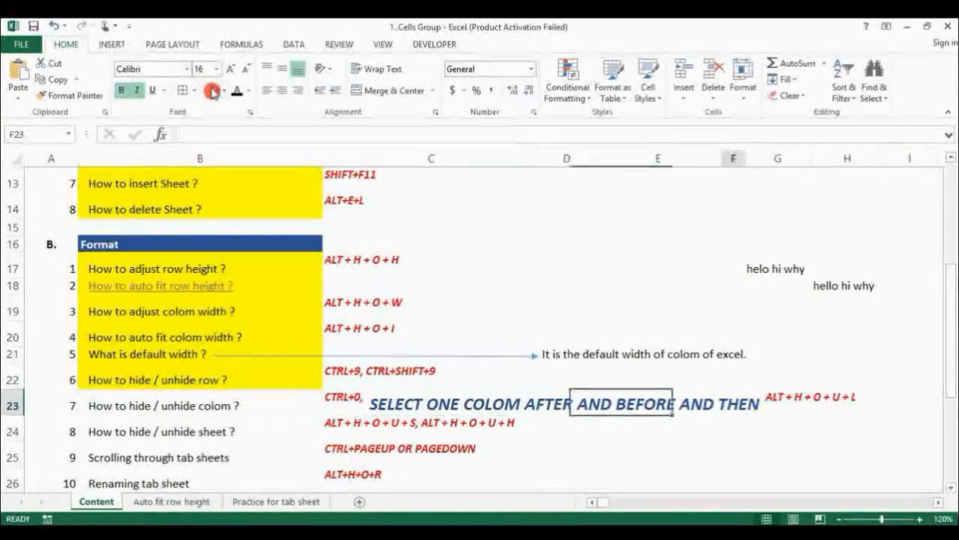
key(Left)
key(Up)
key(Up)
key(Right)
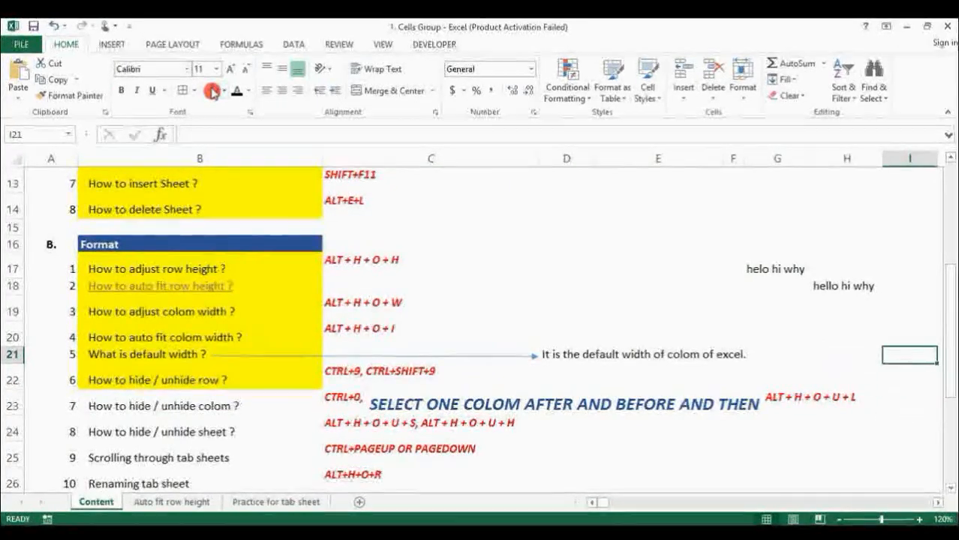
key(Right)
key(Up)
key(Up)
key(Up)
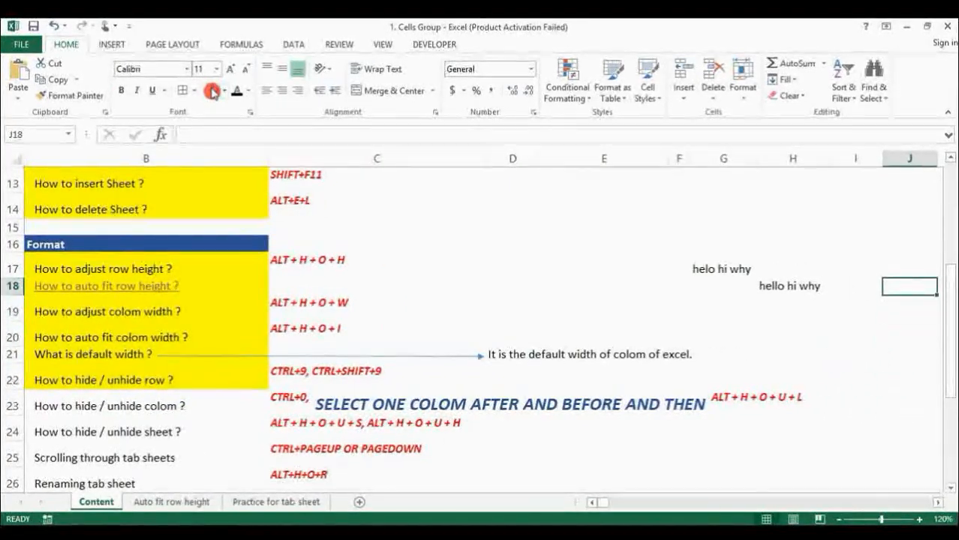
key(Right)
key(Right)
key(Left)
key(Left)
text(hi)
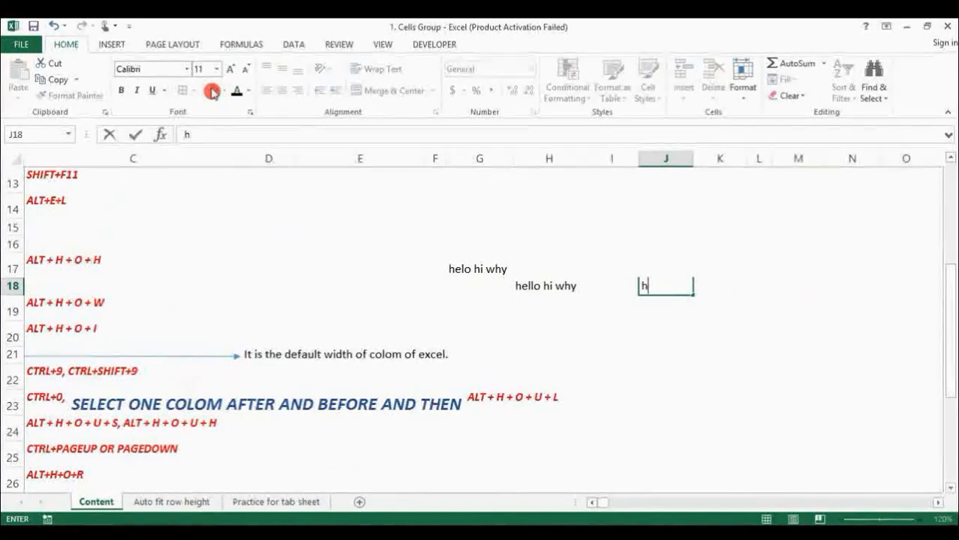
key(Return)
text(helo)
key(Return)
text(w)
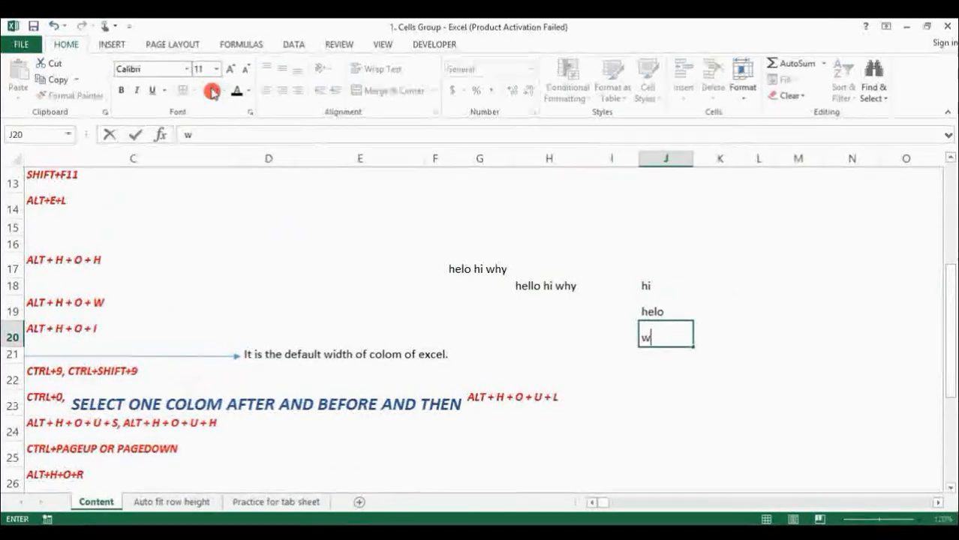
key(Return)
key(Up)
key(Up)
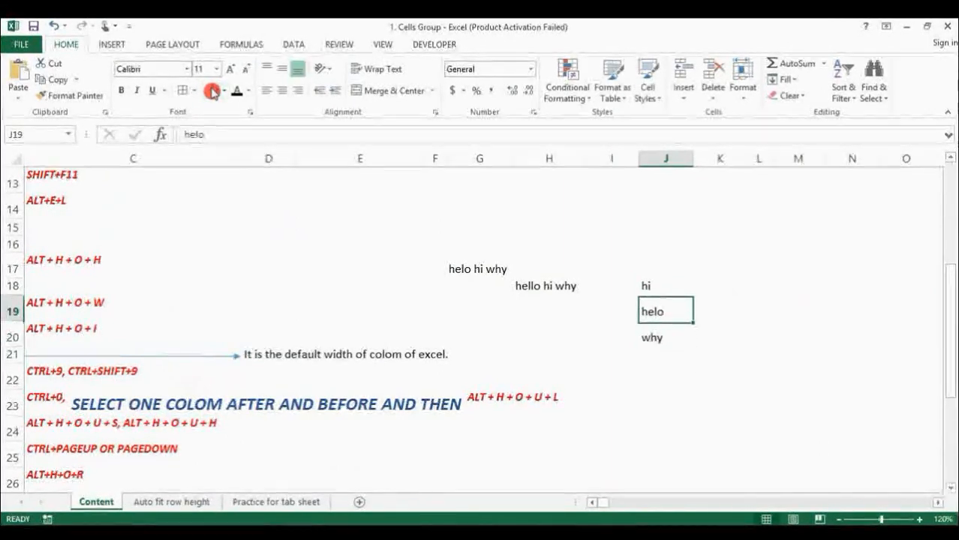
Review the shortcut note for hiding a column in row 23 and return to the sample words in column J.
key(Down)
key(Down)
key(Down)
key(Down)
key(Down)
key(Down)
key(Down)
key(Left)
key(Left)
key(Left)
key(Left)
key(Left)
key(Left)
key(Left)
key(Left)
key(Left)
key(Up)
key(Up)
key(Right)
key(Up)
key(Right)
key(Right)
key(Right)
key(Right)
key(Right)
key(Right)
key(Right)
key(Up)
key(Right)
key(Right)
key(Left)
key(Up)
key(Up)
key(Up)
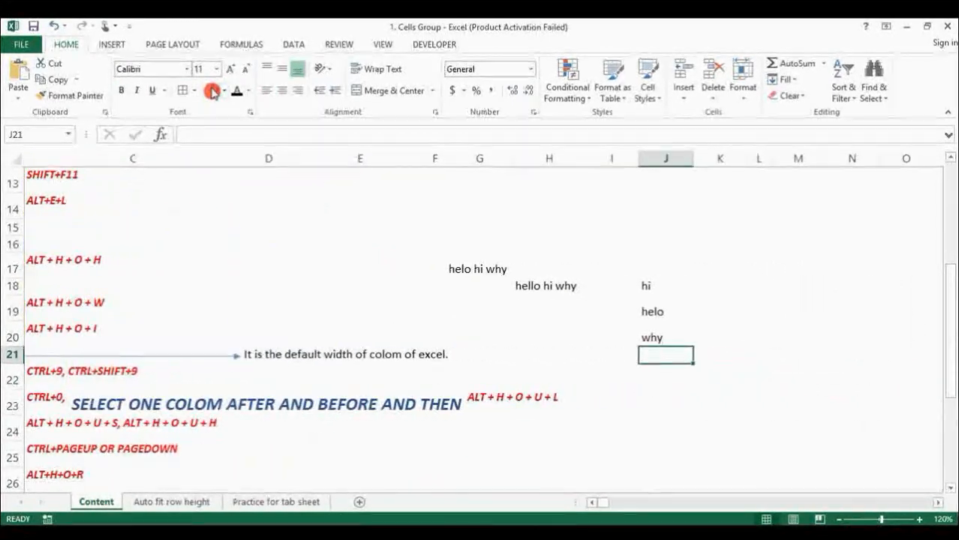
Hide column J, which holds the sample words, and move between columns I and K to check the hidden column.
key(ctrl+0)
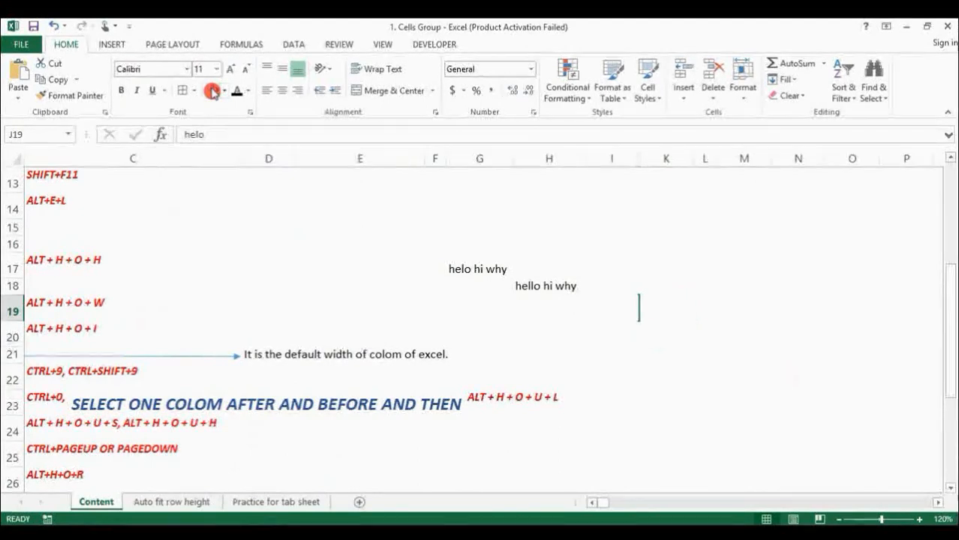
key(Left)
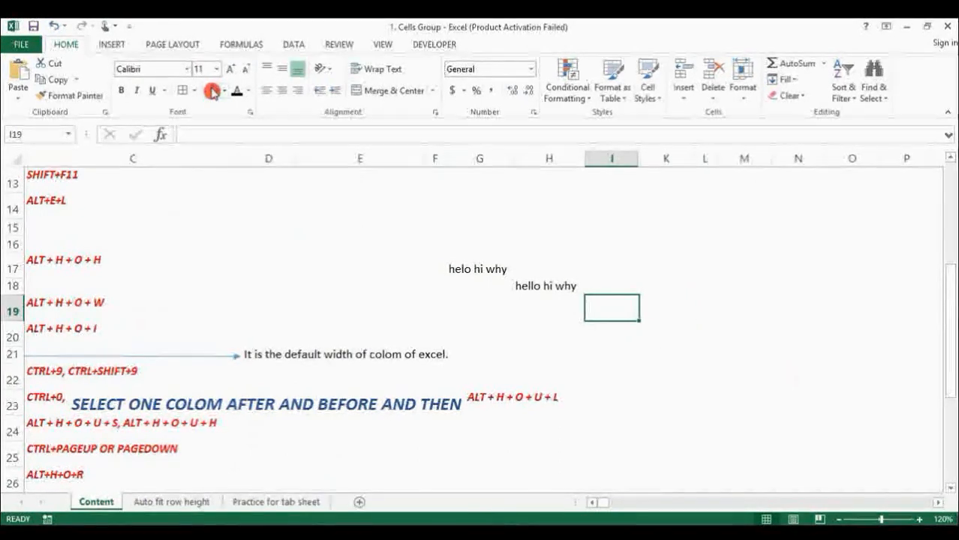
key(Right)
key(Left)
key(Right)
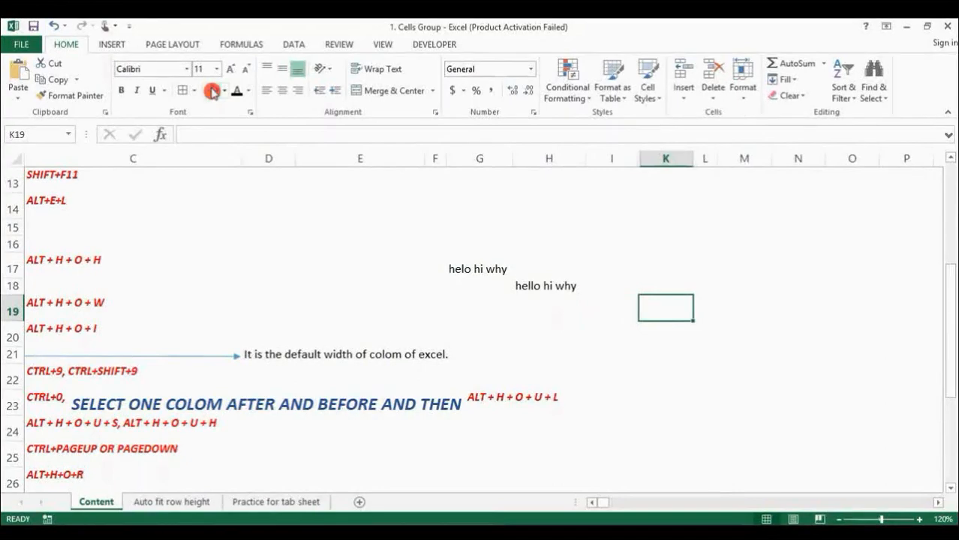
Review the row 23 note on selecting the neighbouring columns and the shortcut for unhiding a column.
key(Left)
key(Left)
key(Left)
key(Left)
key(Left)
key(Left)
key(Left)
key(Left)
key(Left)
key(Down)
key(Down)
key(Down)
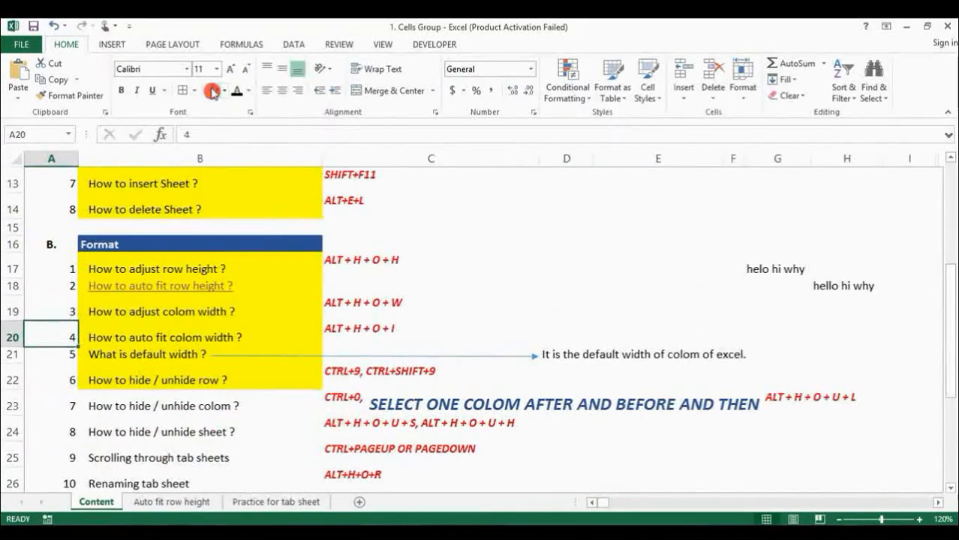
key(Right)
key(Right)
key(Down)
key(Right)
key(Right)
key(Right)
key(Right)
key(Right)
key(Right)
key(Right)
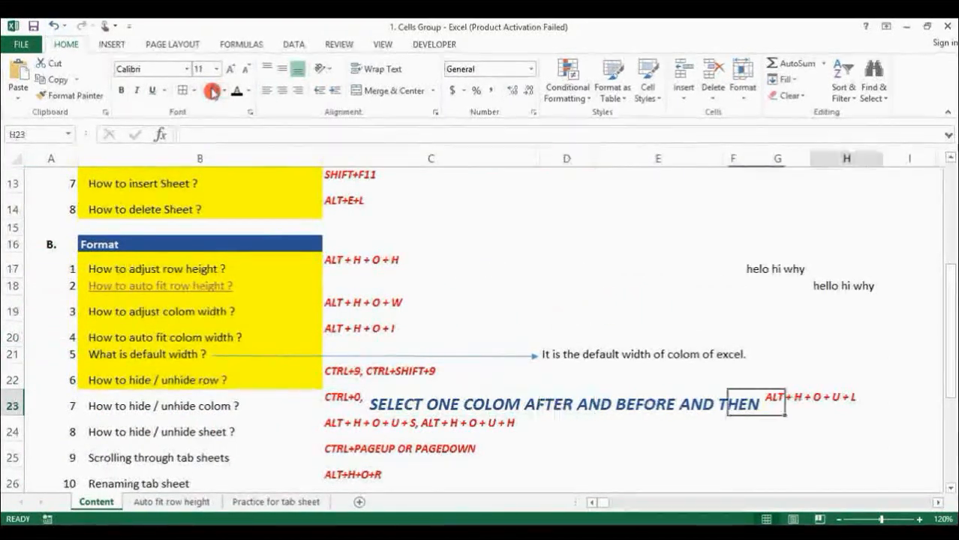
Unhide column J by selecting the entire columns I through K, and select cell J21.
key(Up)
key(Up)
key(Left)
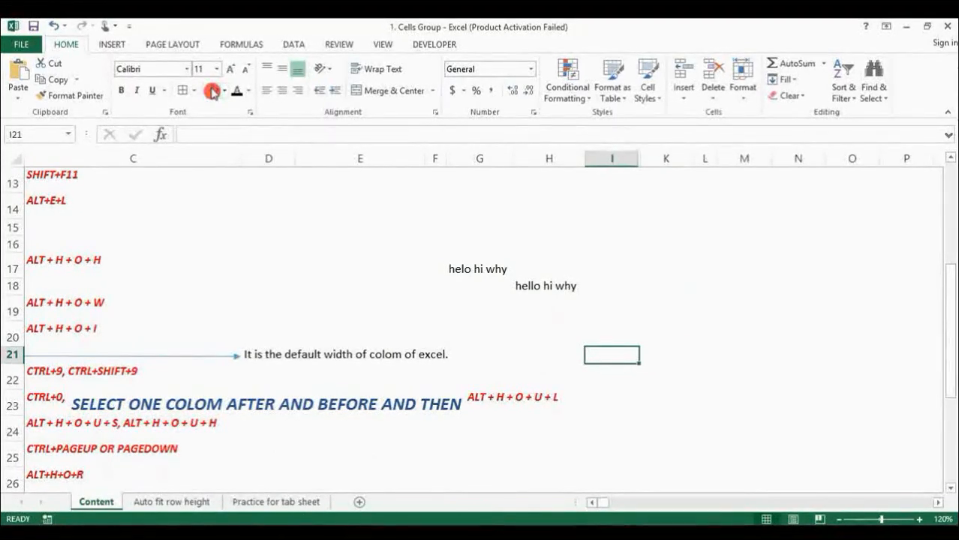
key(shift+Right)
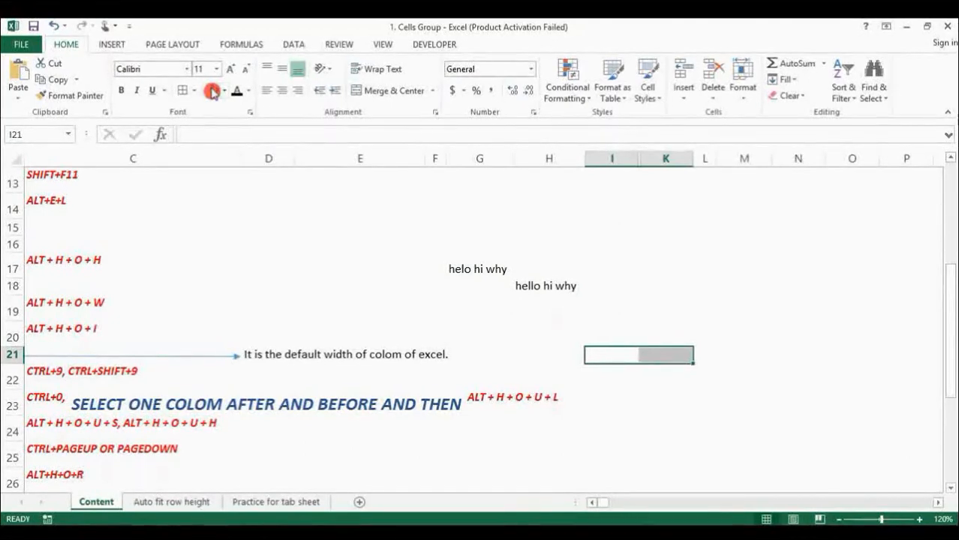
key(ctrl+space)
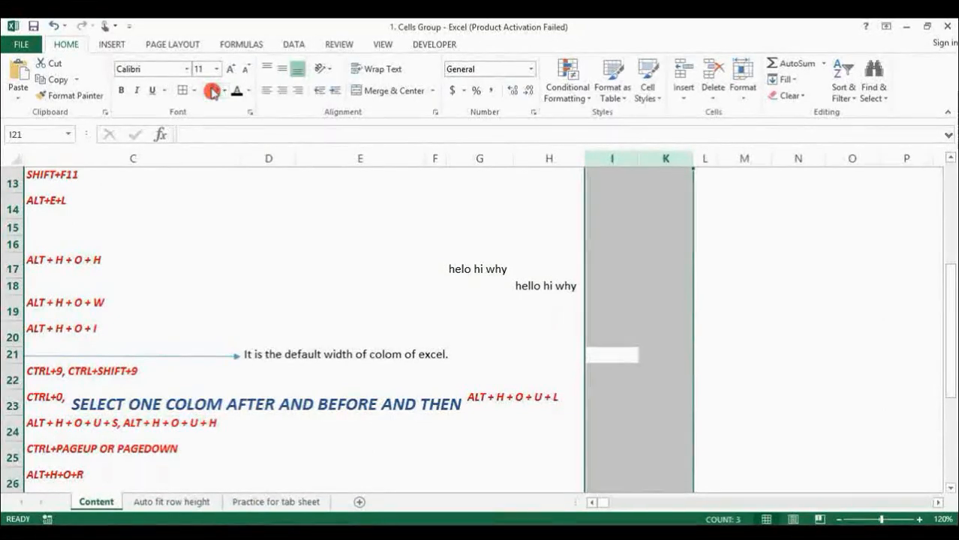
key(alt+h)
key(o)
key(u)
key(l)
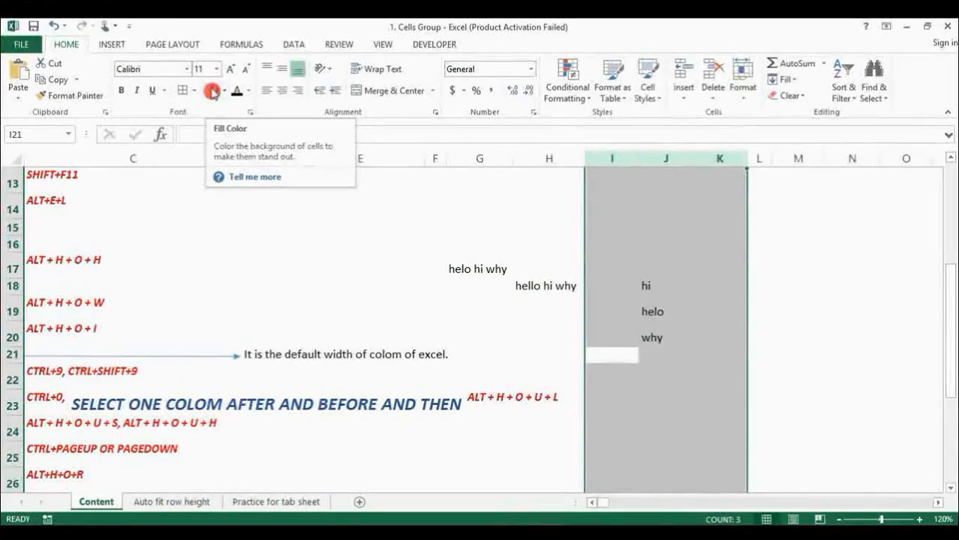
key(Down)
key(Right)
key(Up)
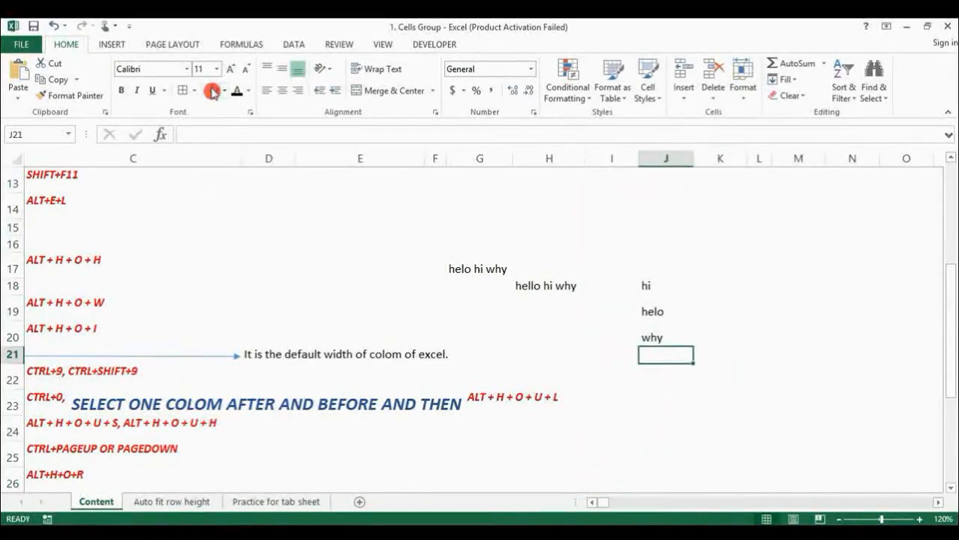
Return to the "How to hide / unhide colom ?" topic in B23.
key(Up)
key(Up)
key(Up)
key(Left)
key(Left)
key(Home)
key(Down)
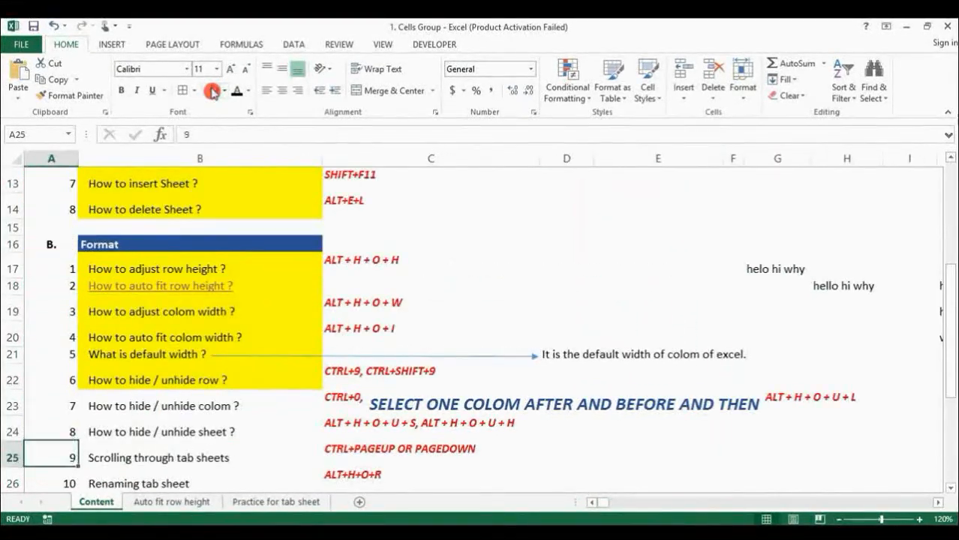
key(Up)
key(Right)
key(Up)
key(Up)
key(Down)
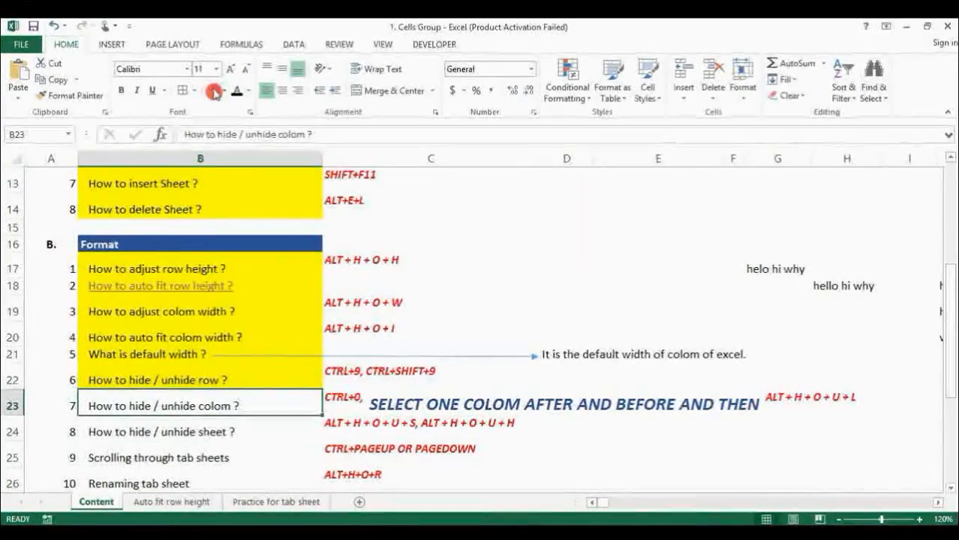